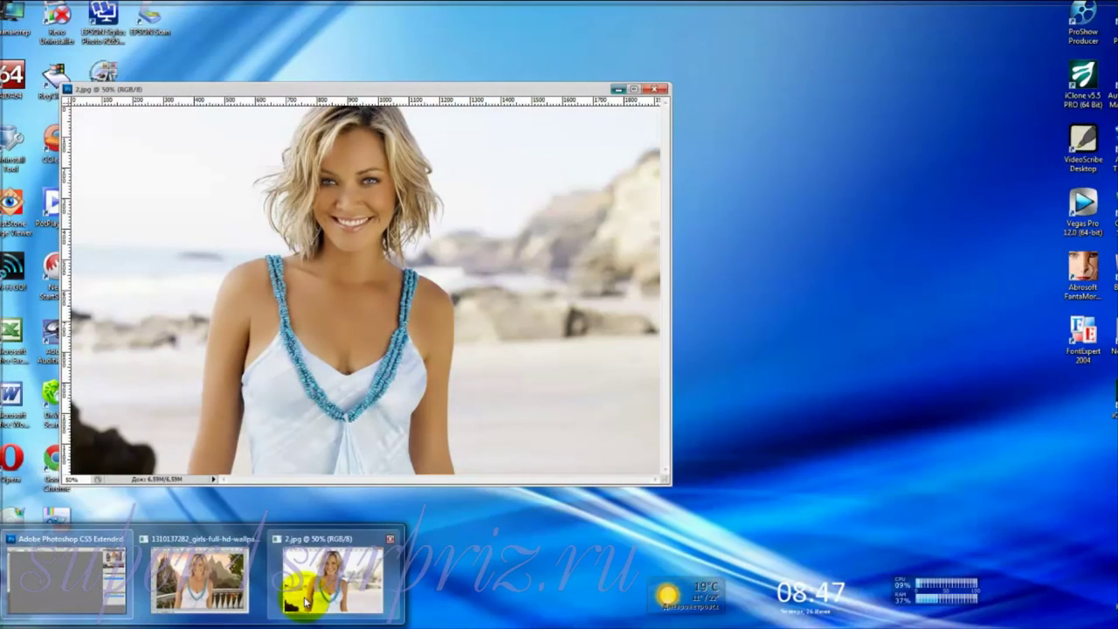
- Bring the 2.jpg beach portrait forward and minimize the castle background document
click(308, 601)
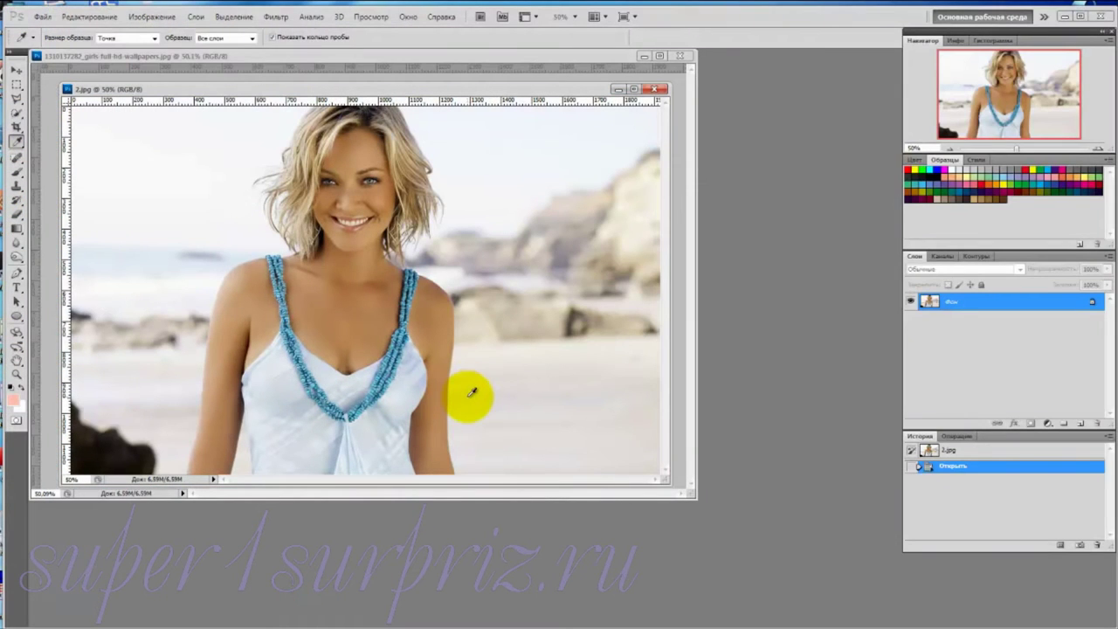
key(v)
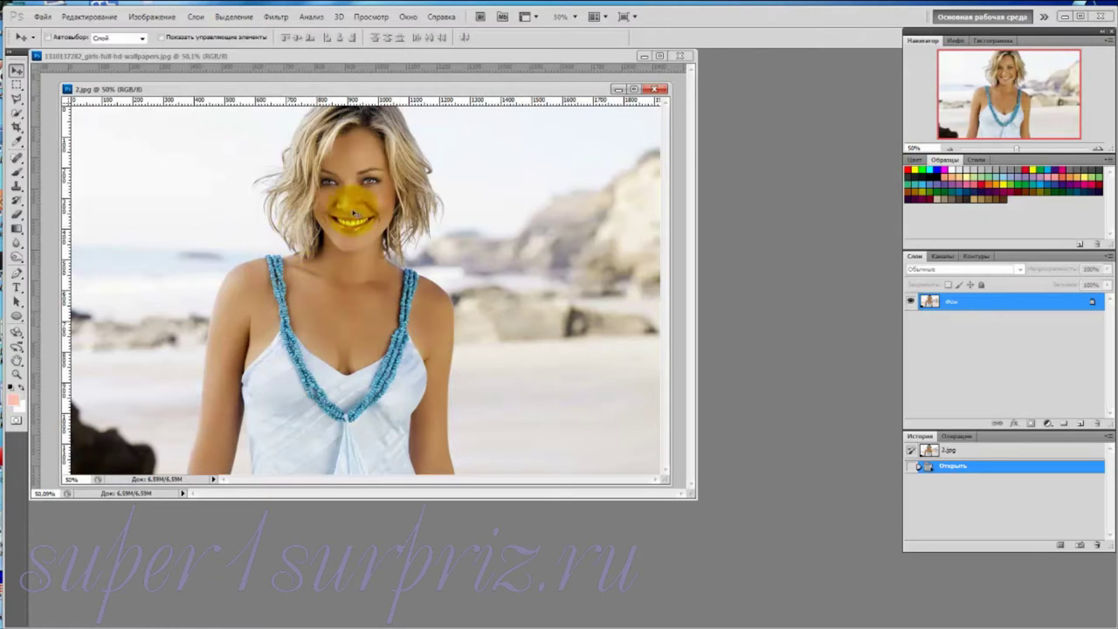
drag(595, 92, 730, 105)
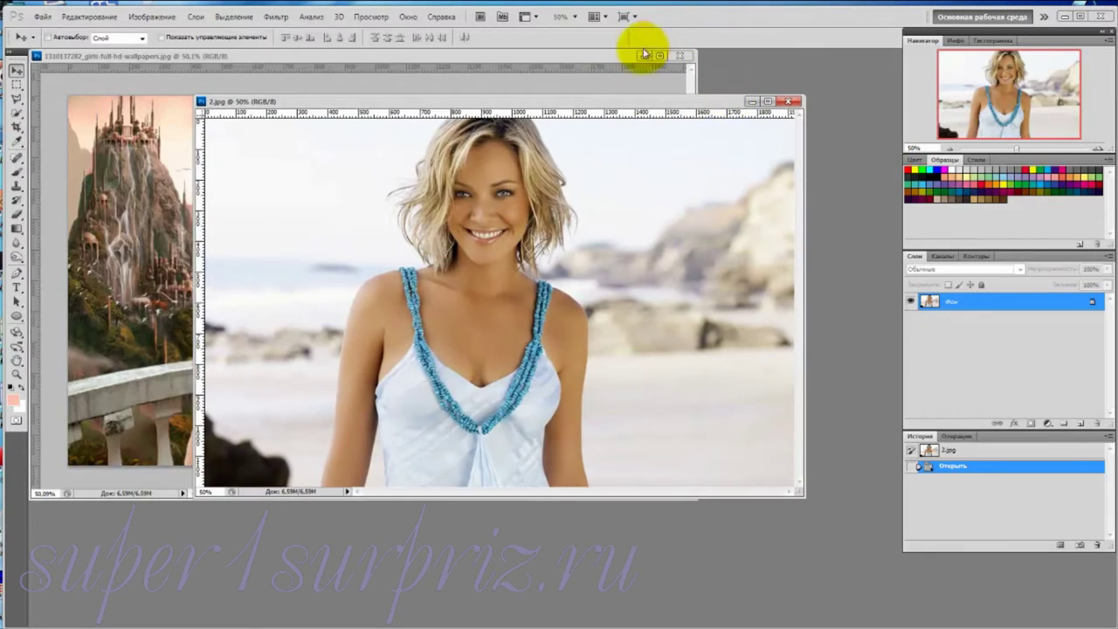
click(643, 55)
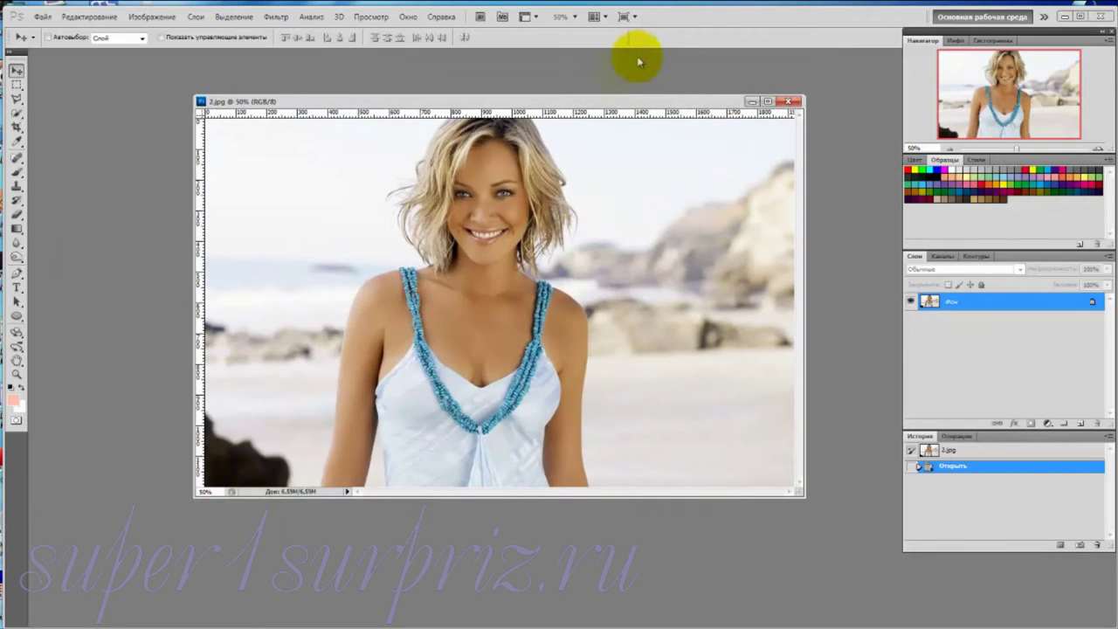
drag(618, 103, 583, 92)
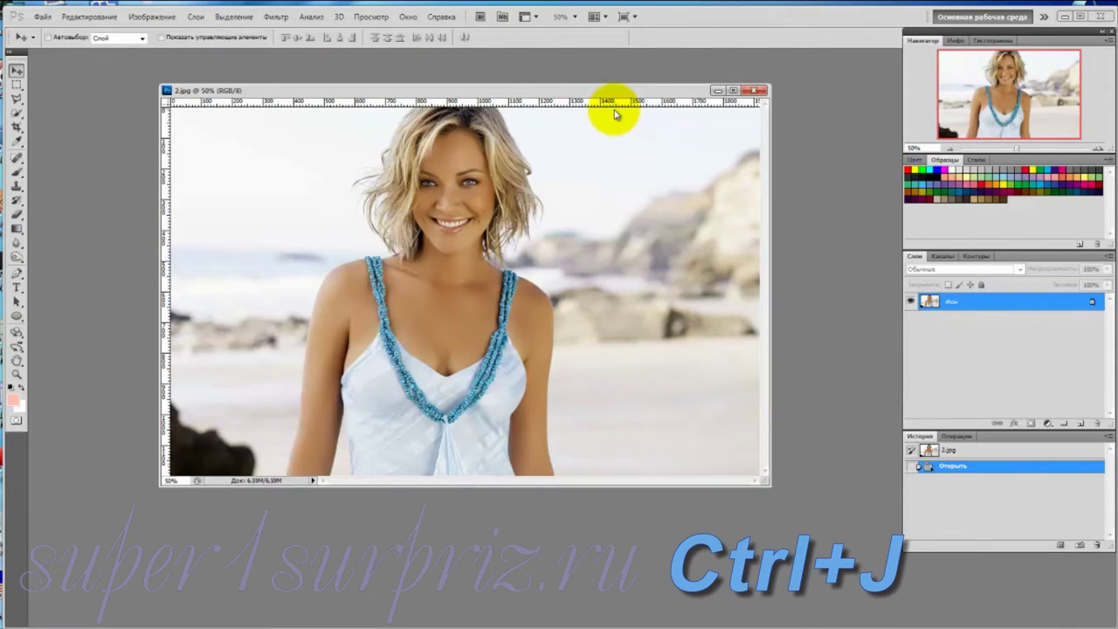
- Duplicate the photo layer and hide the original Фон background layer
key(ctrl+j)
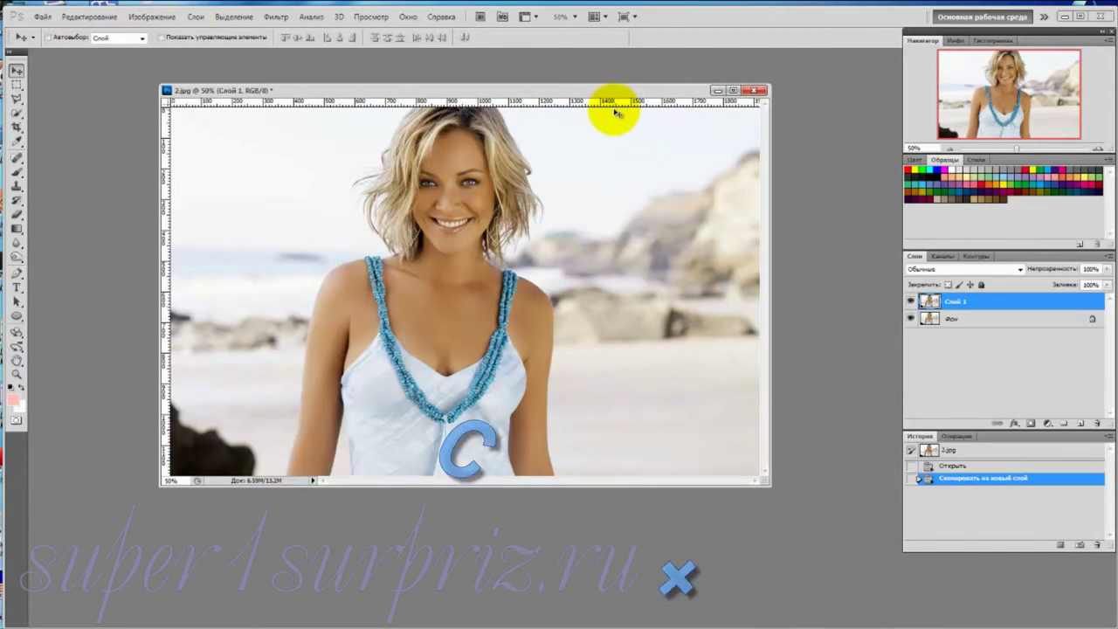
click(910, 322)
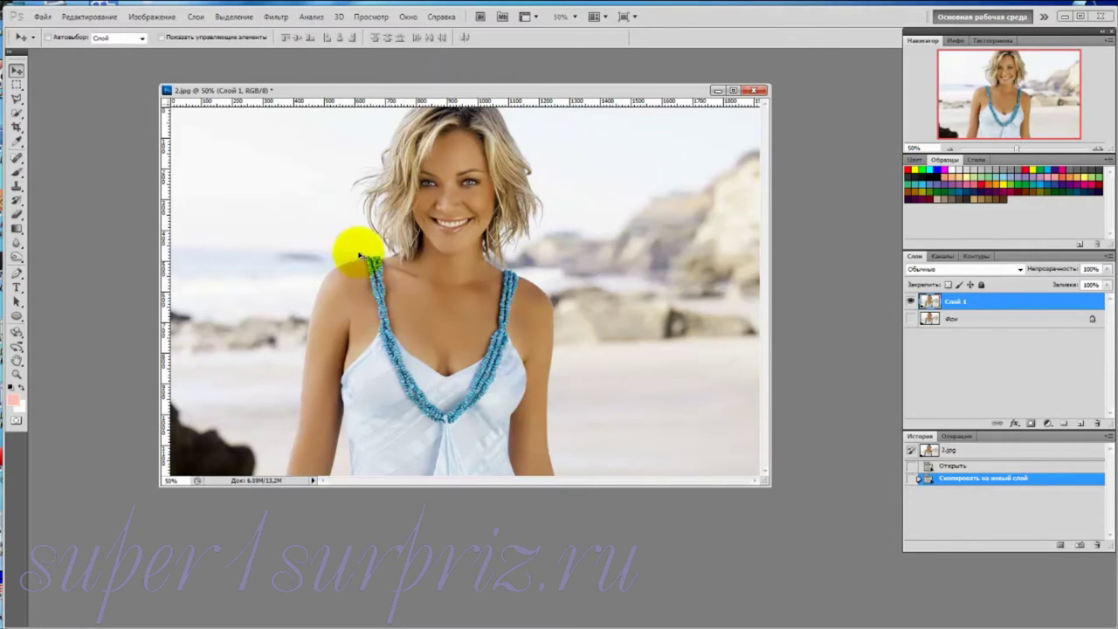
drag(433, 272, 439, 278)
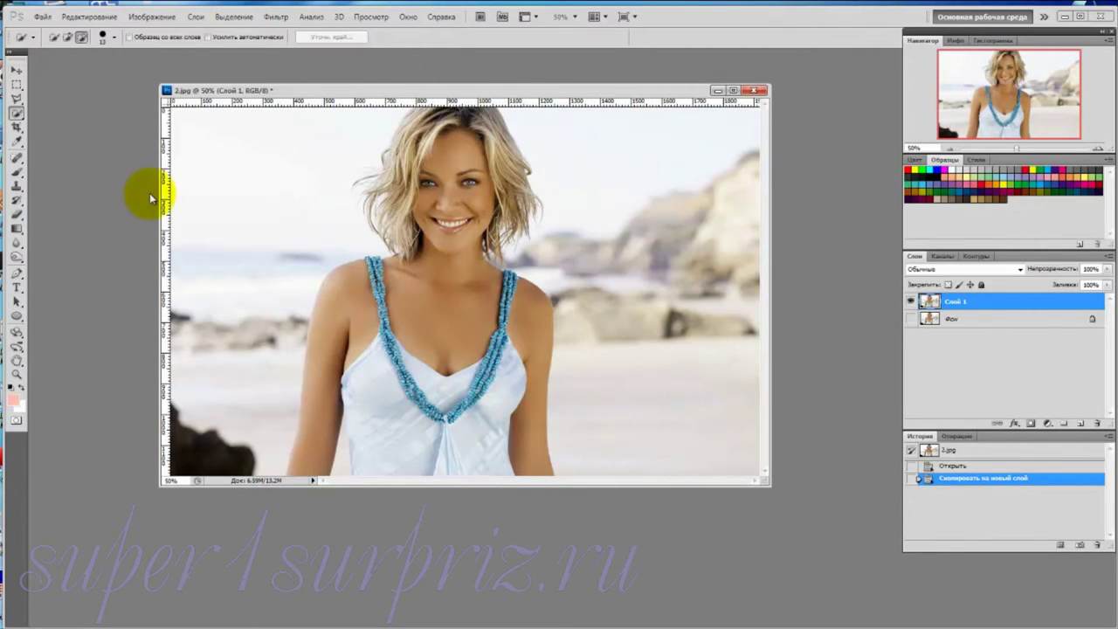
- Quick-select the woman's arms, neck and shoulders and copy them to Слой 2
click(17, 113)
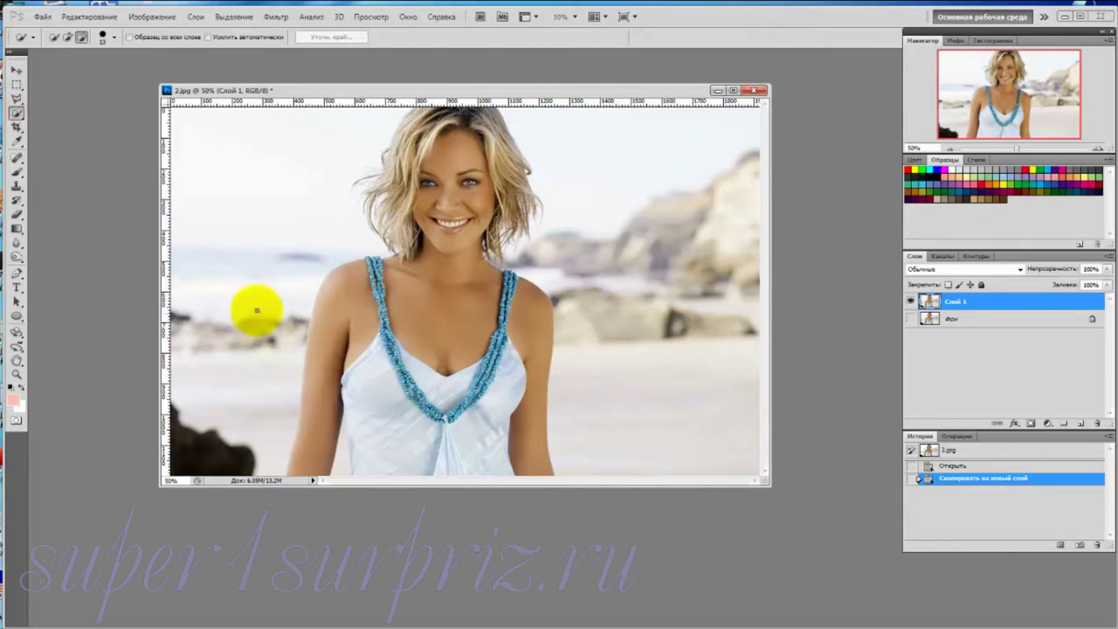
mouse_move(297, 464)
mouse_down()
mouse_move(324, 329)
mouse_move(348, 297)
mouse_move(392, 262)
mouse_move(506, 282)
mouse_move(529, 316)
mouse_move(506, 370)
mouse_move(367, 392)
mouse_move(357, 437)
mouse_up()
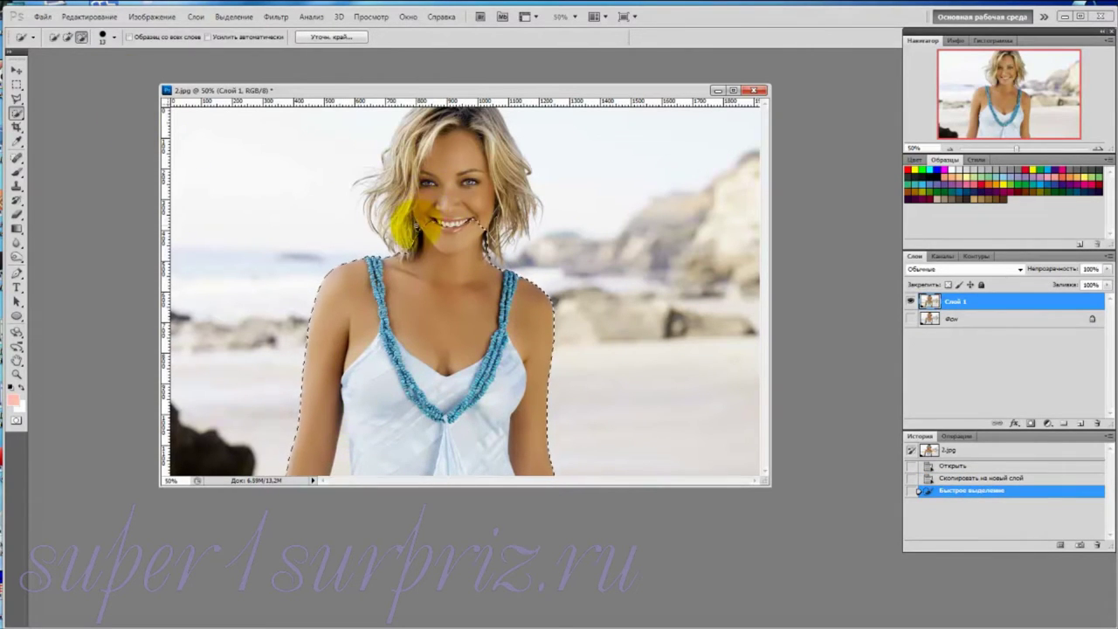
mouse_move(404, 249)
mouse_down()
mouse_move(387, 250)
mouse_move(456, 253)
mouse_up()
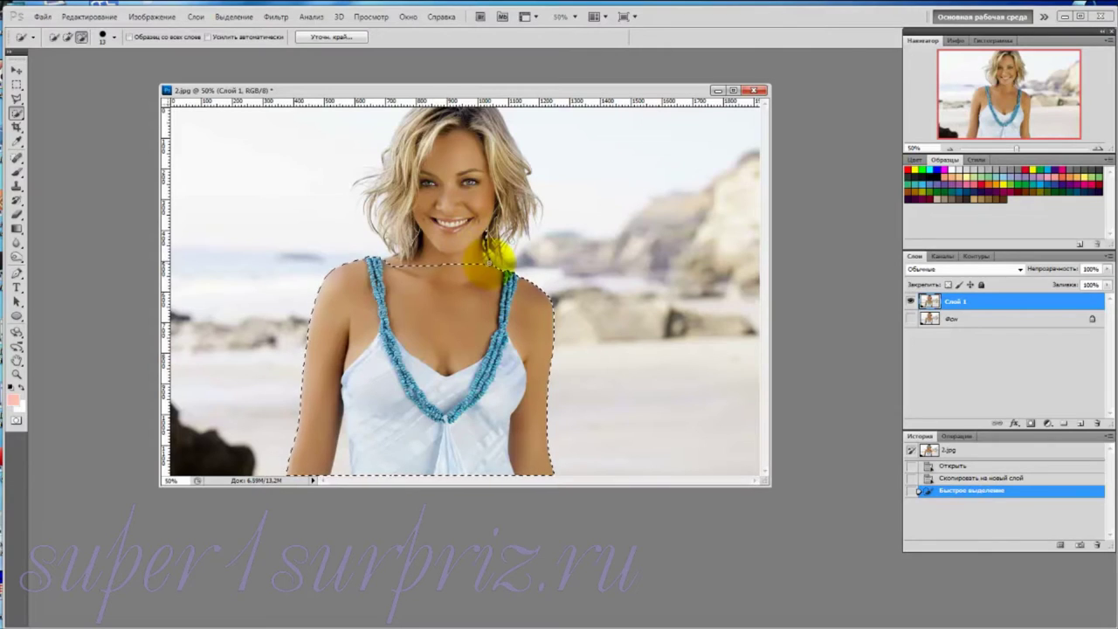
drag(486, 224, 482, 225)
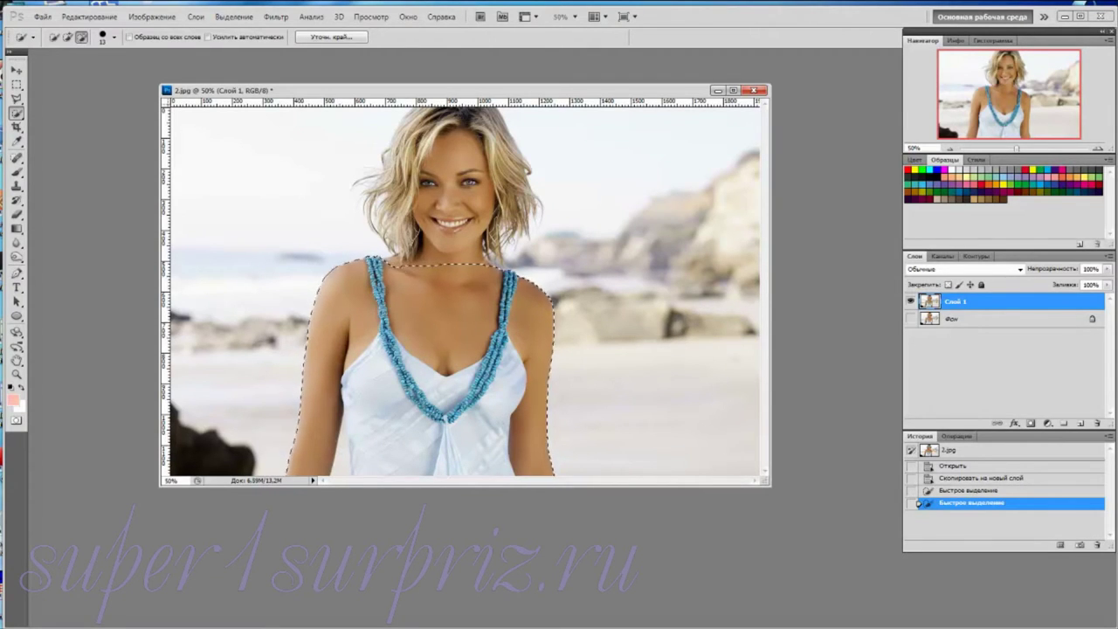
key(ctrl+j)
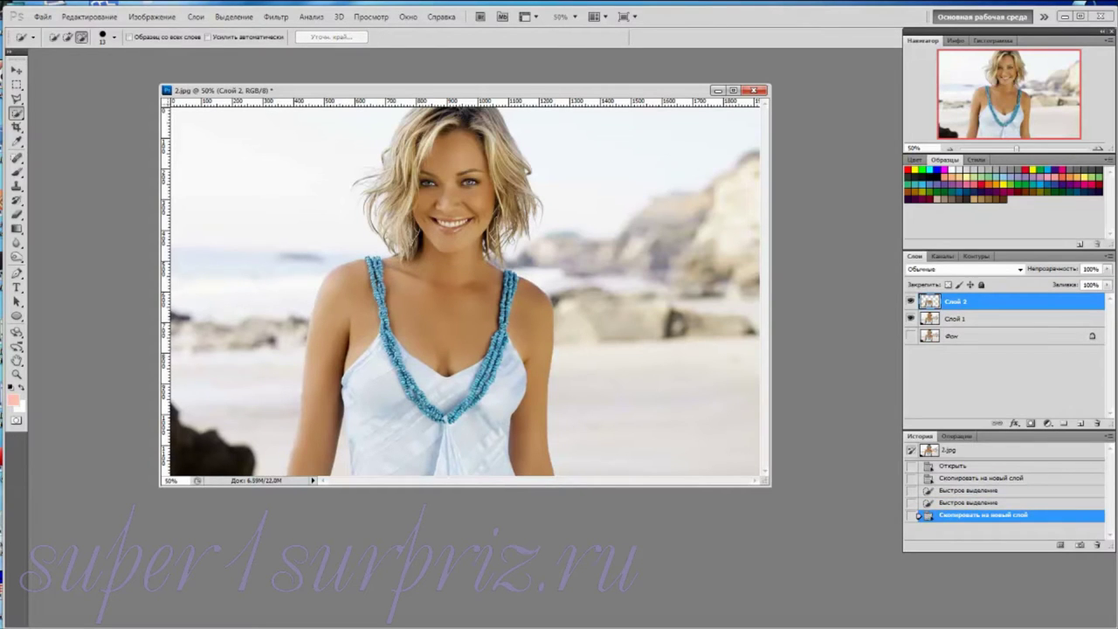
- Preview the torso cut-out, then leave Слой 1 active and visible with Слой 2 hidden
click(910, 319)
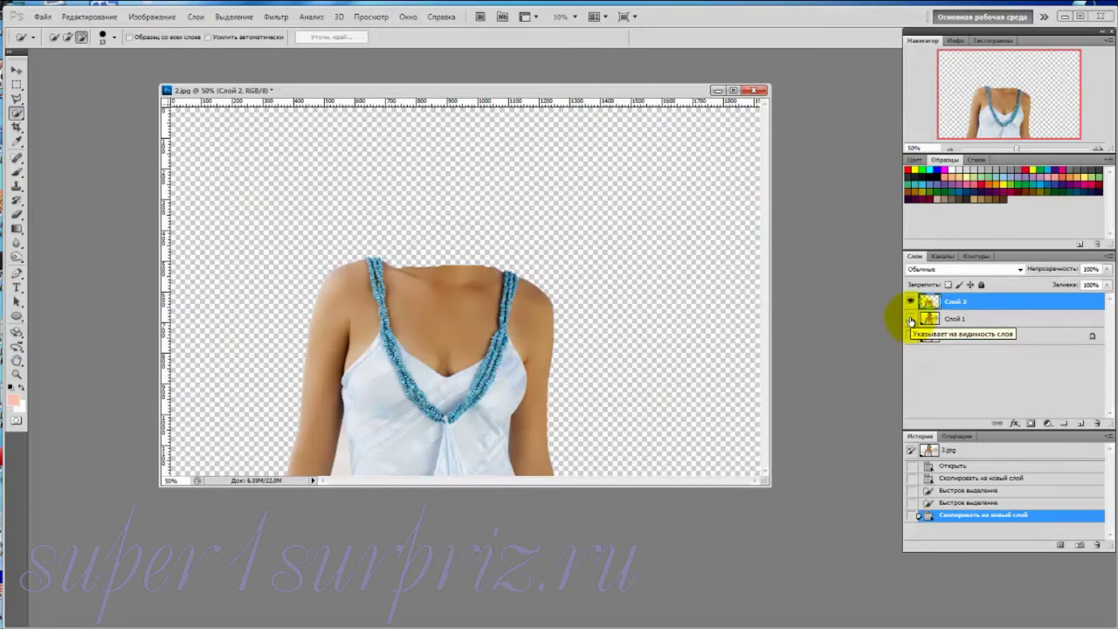
click(911, 319)
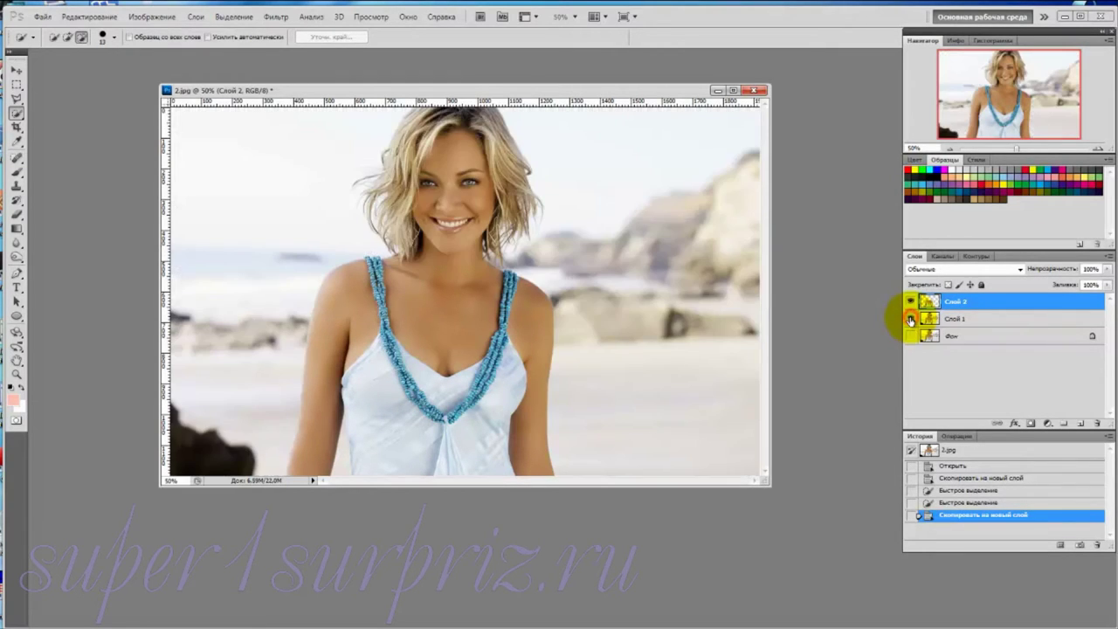
click(983, 319)
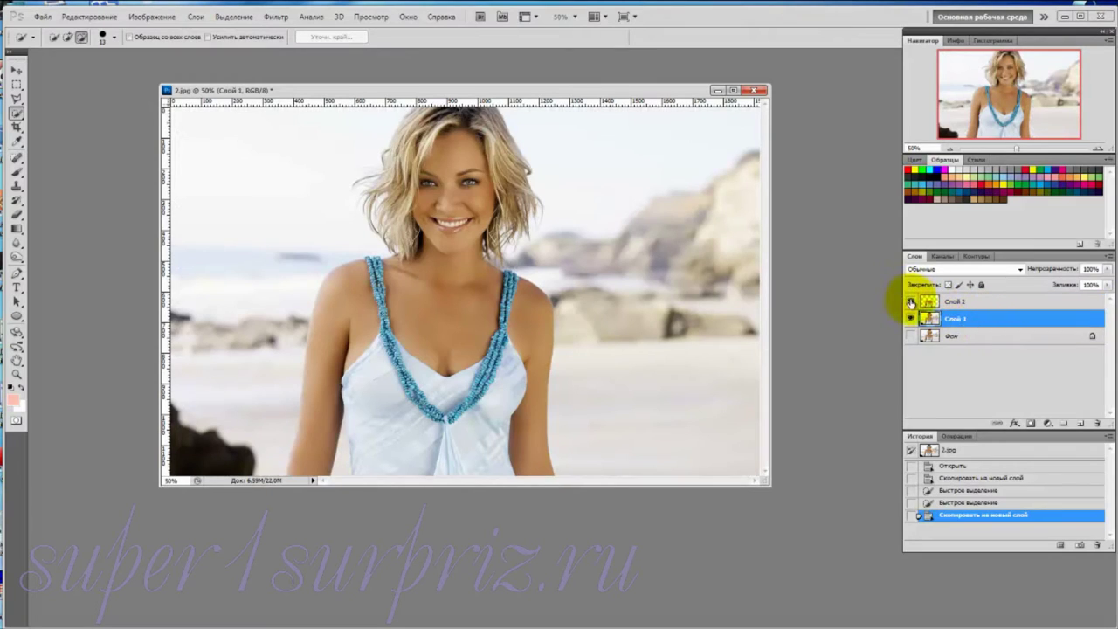
click(911, 302)
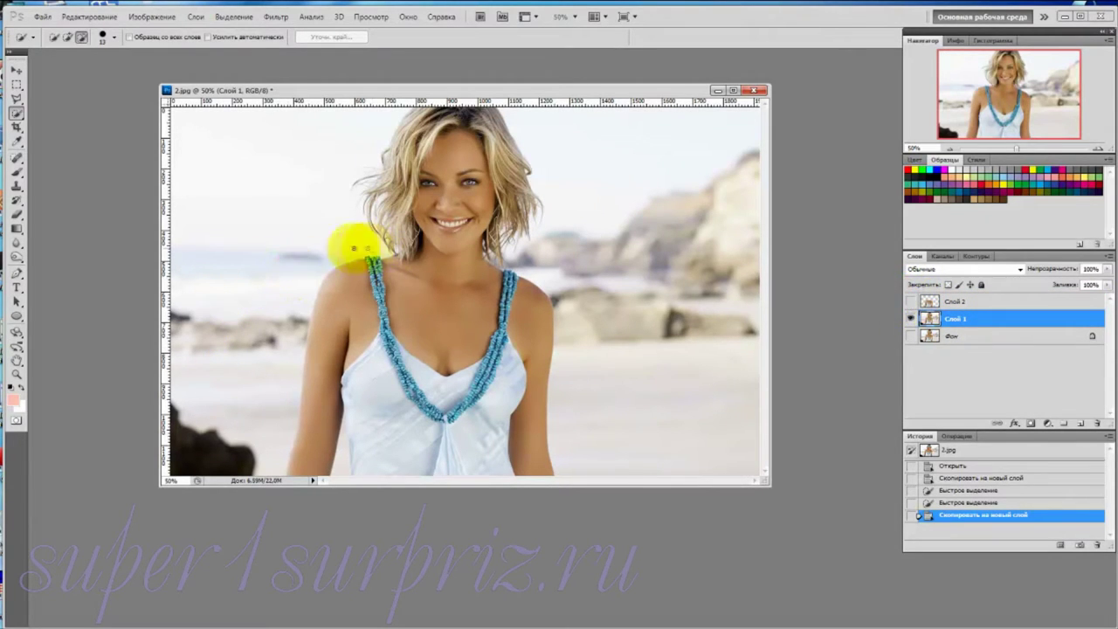
click(15, 83)
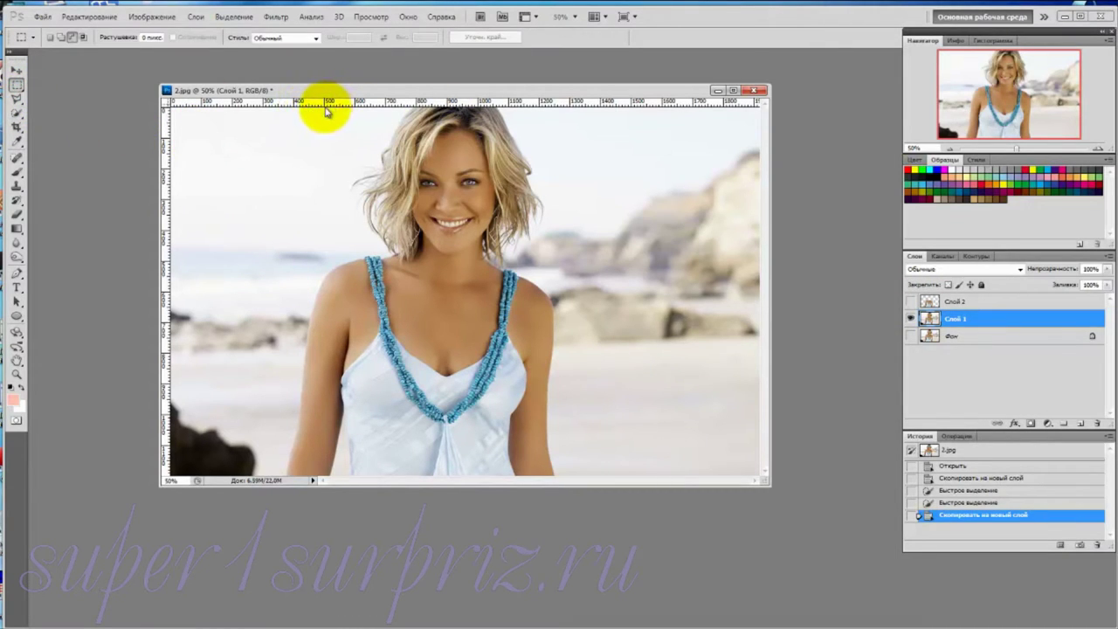
- Copy a rectangle around the woman's head and neck to Слой 3, hiding Слой 1
drag(324, 103, 328, 102)
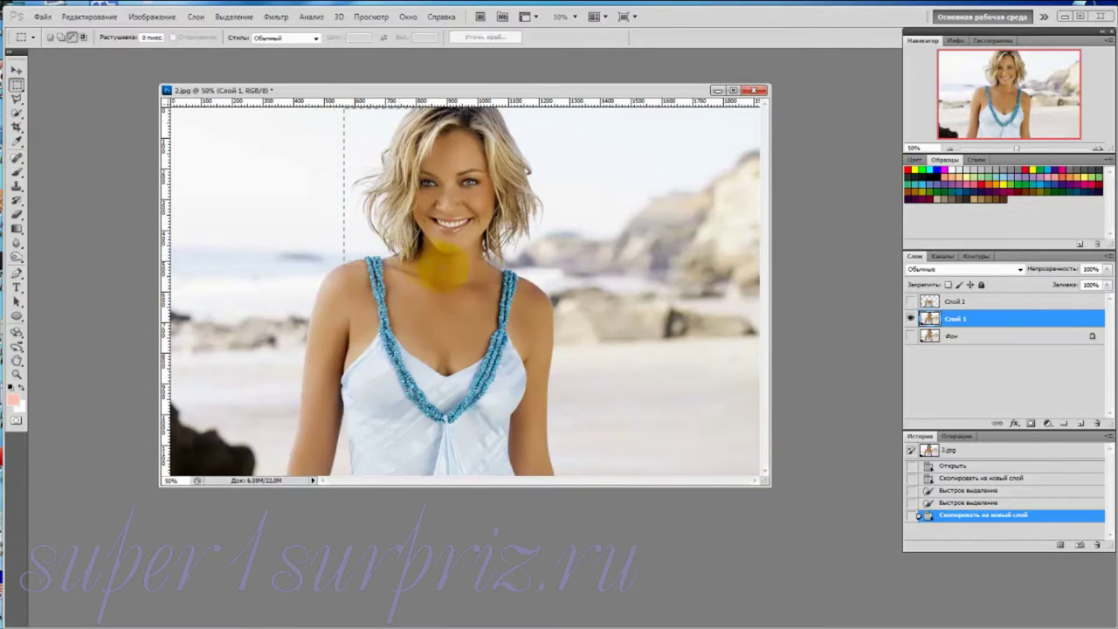
drag(344, 109, 553, 261)
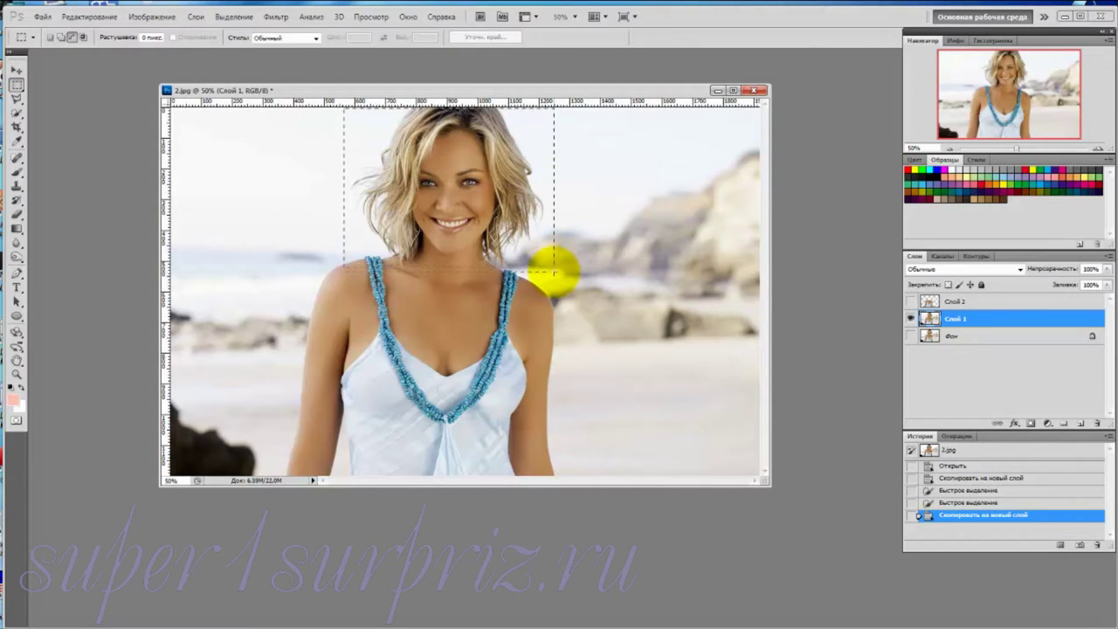
drag(554, 261, 553, 268)
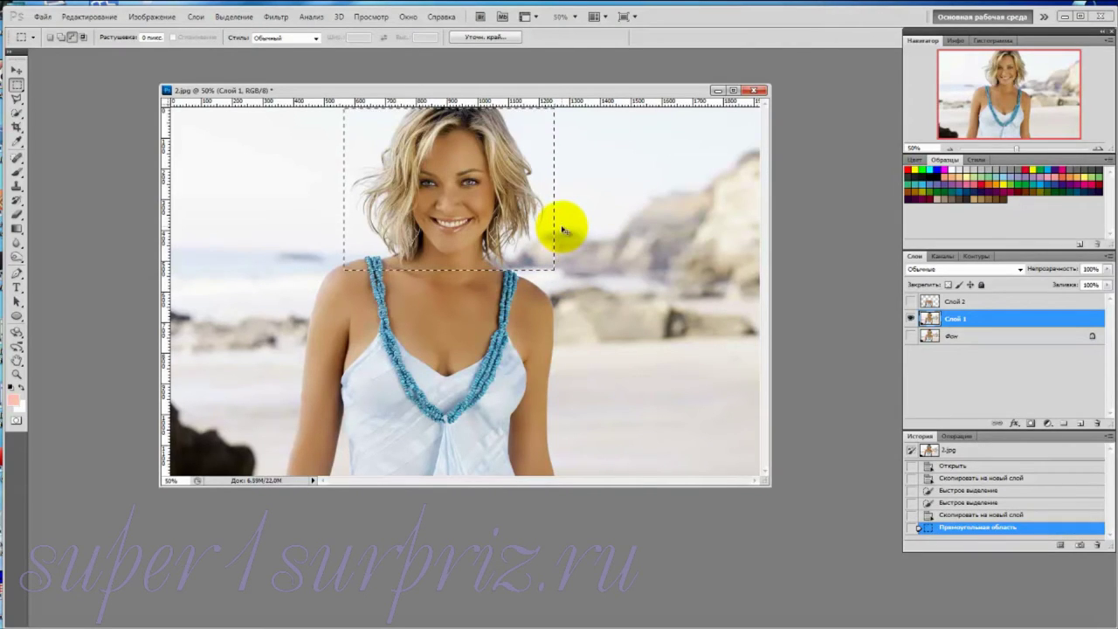
key(ctrl+j)
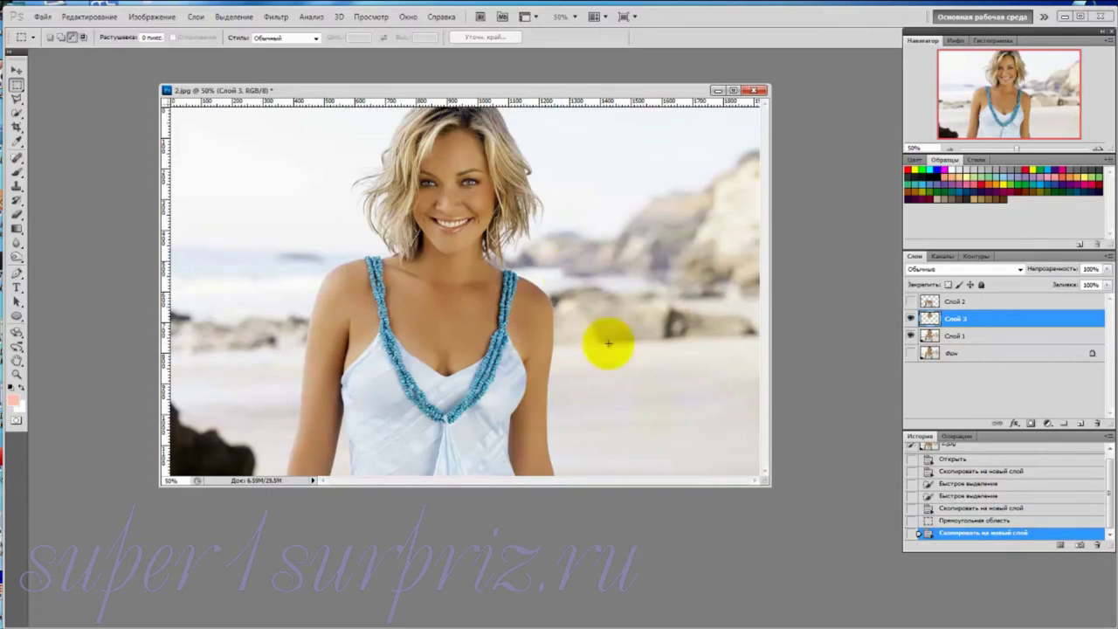
click(912, 337)
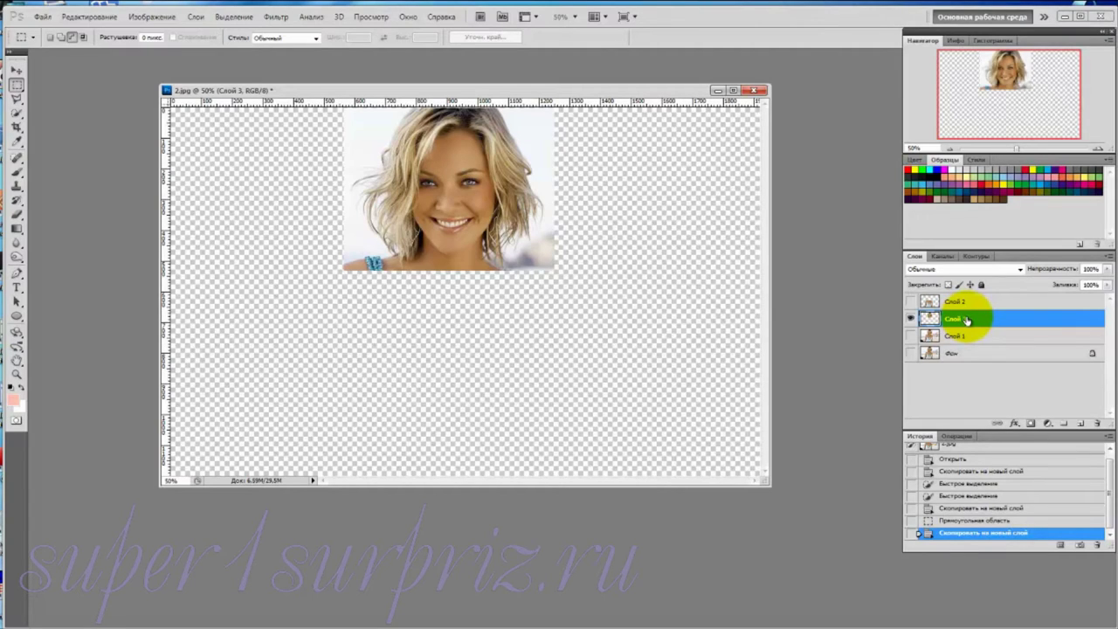
- Duplicate the blue (Синий) channel in the Channels panel as Синий копия
click(942, 255)
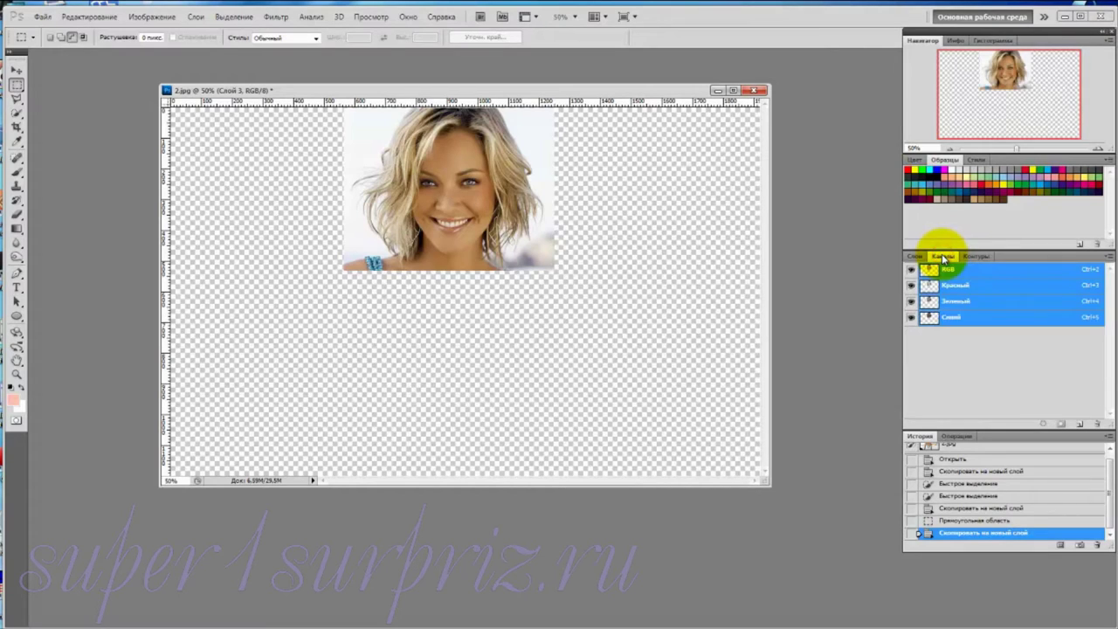
click(951, 318)
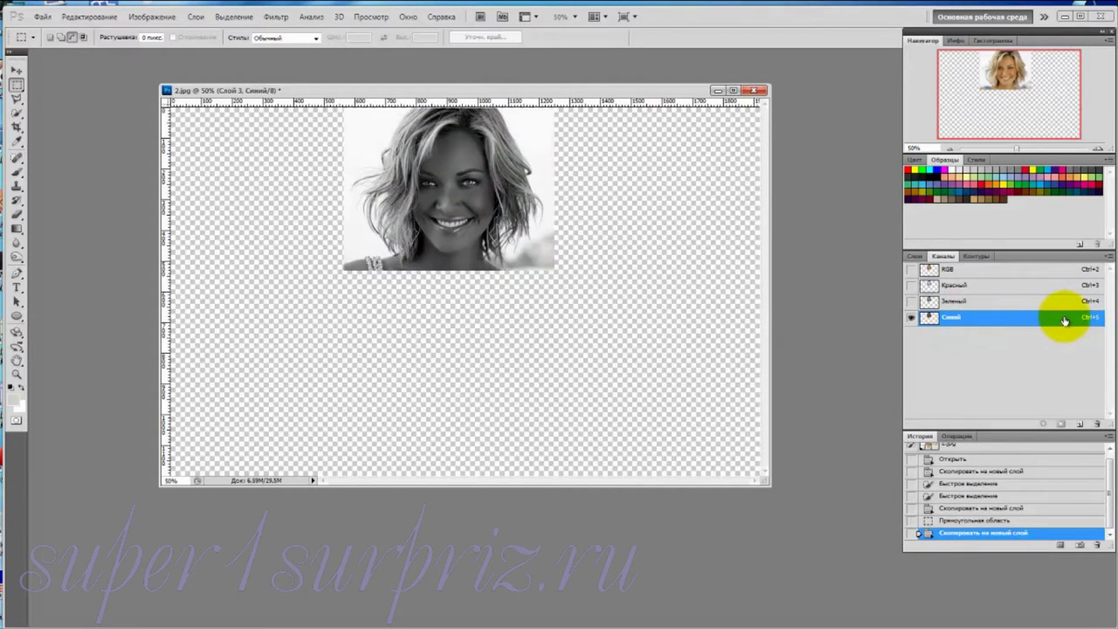
drag(1064, 319, 1080, 425)
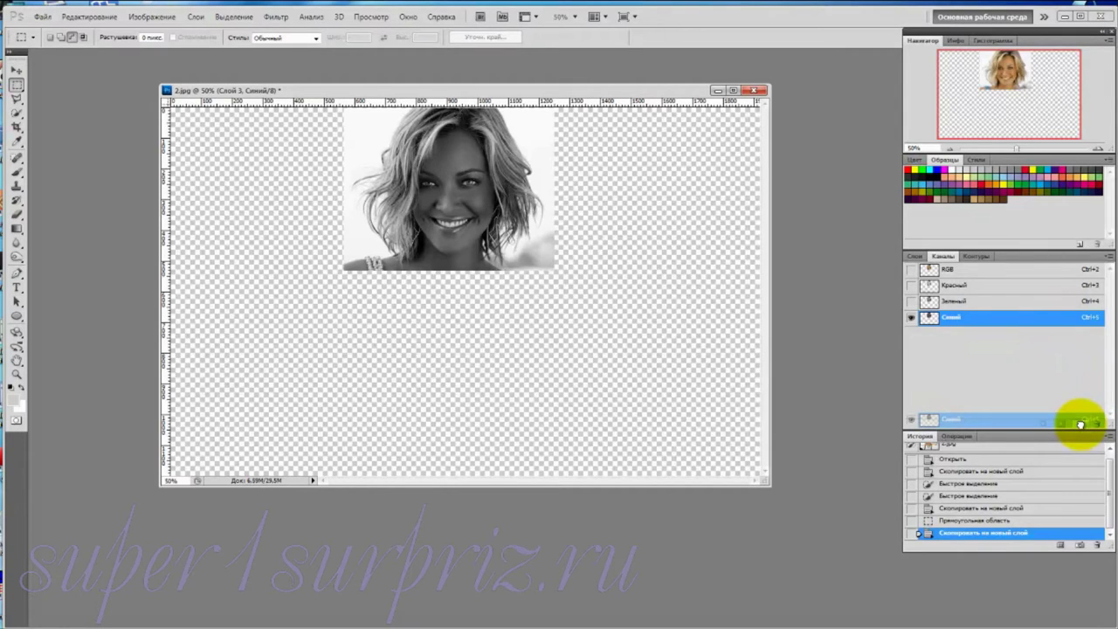
drag(1080, 424, 1078, 426)
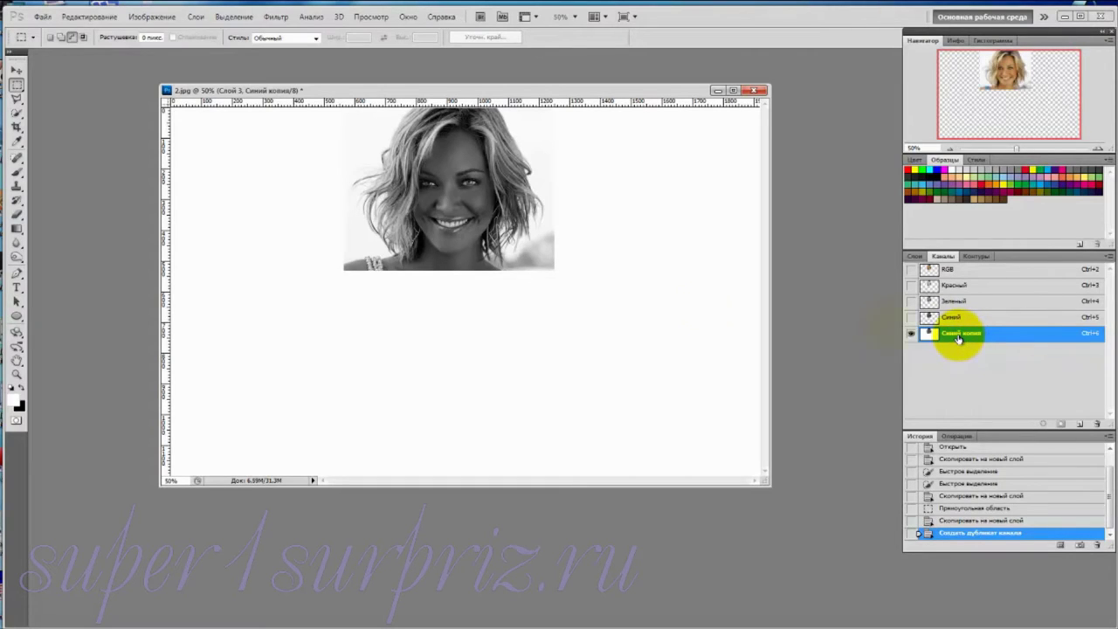
- Apply Levels to Синий копия with input values 210 / 1,00 / 219
click(155, 18)
mouse_move(154, 47)
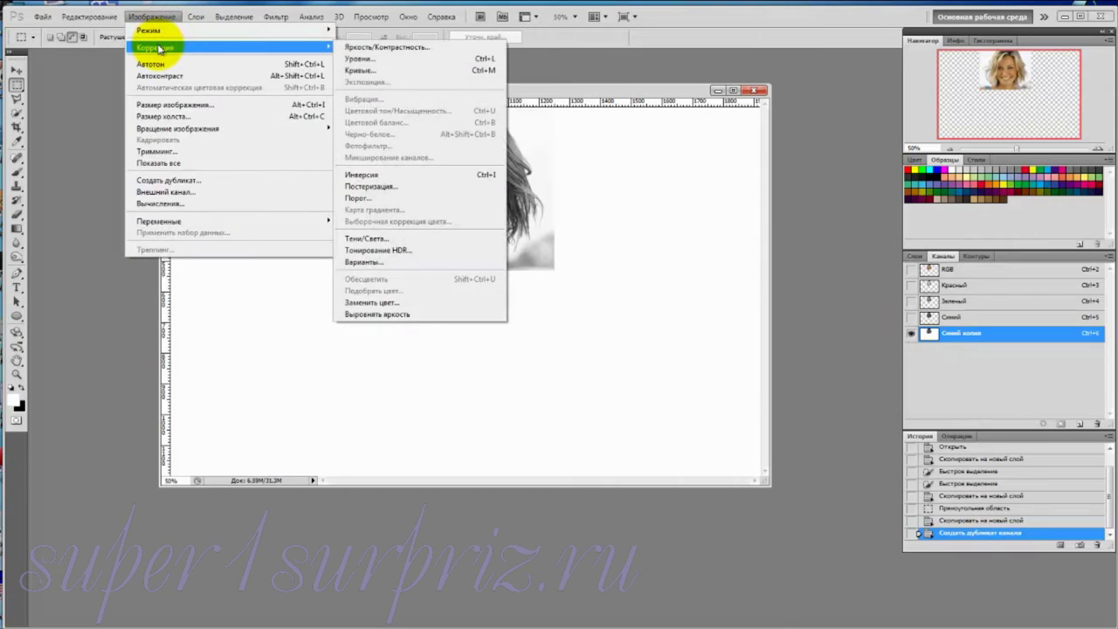
click(384, 58)
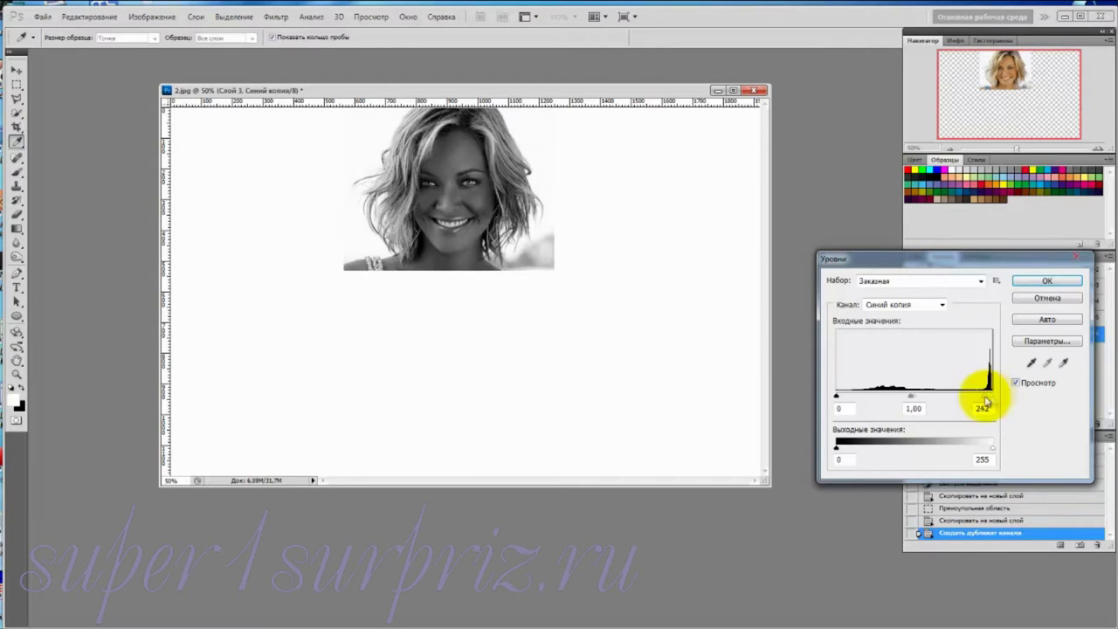
drag(992, 397, 949, 402)
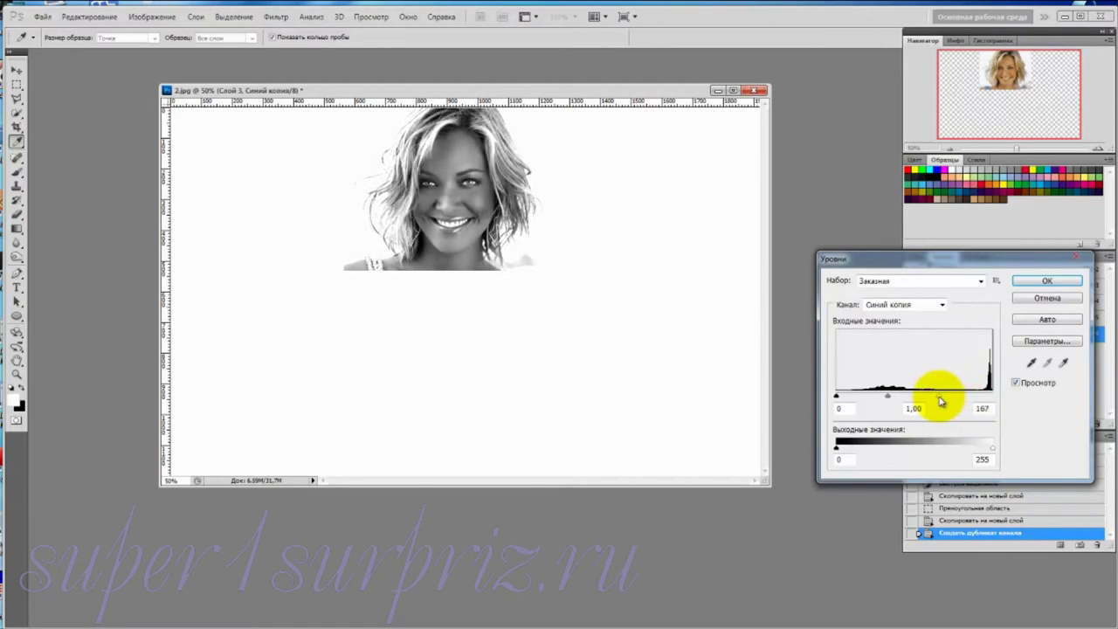
drag(837, 399, 936, 402)
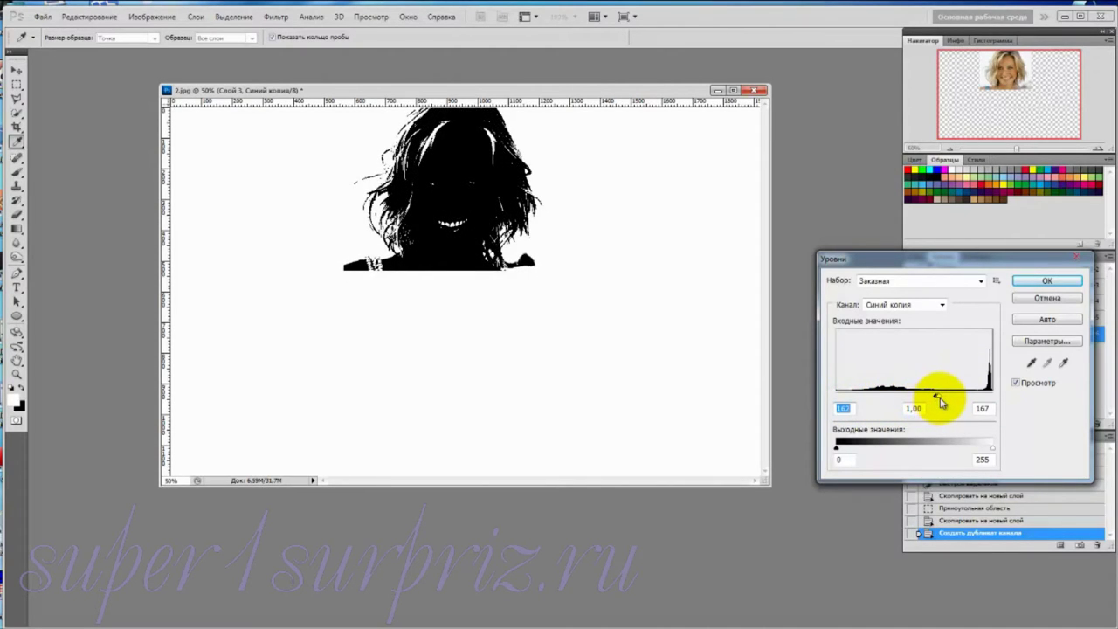
drag(937, 398, 966, 401)
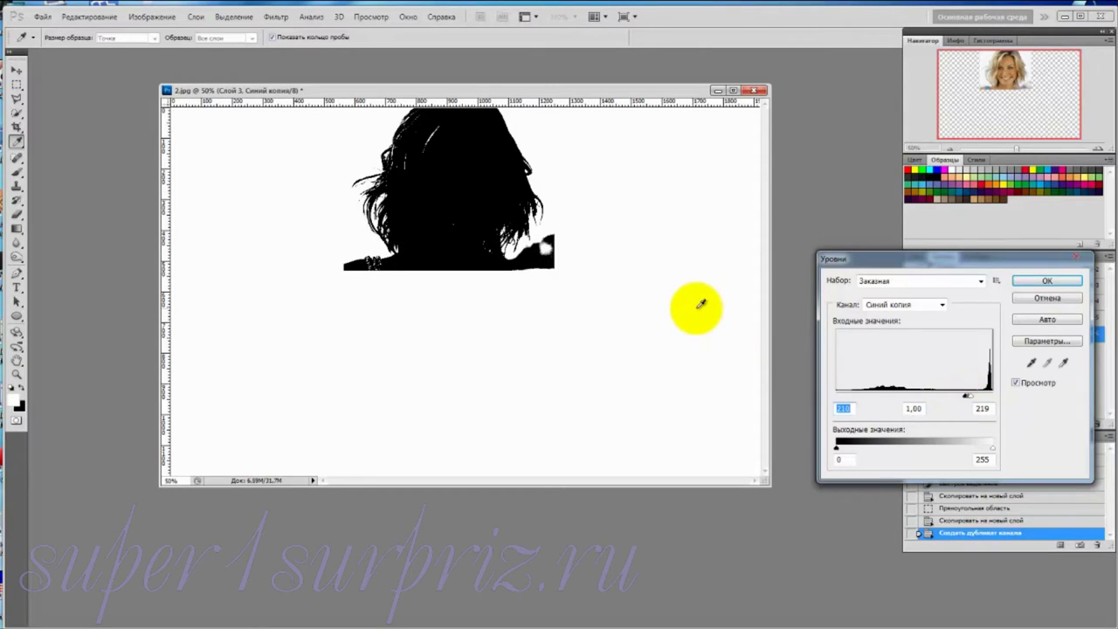
click(1044, 280)
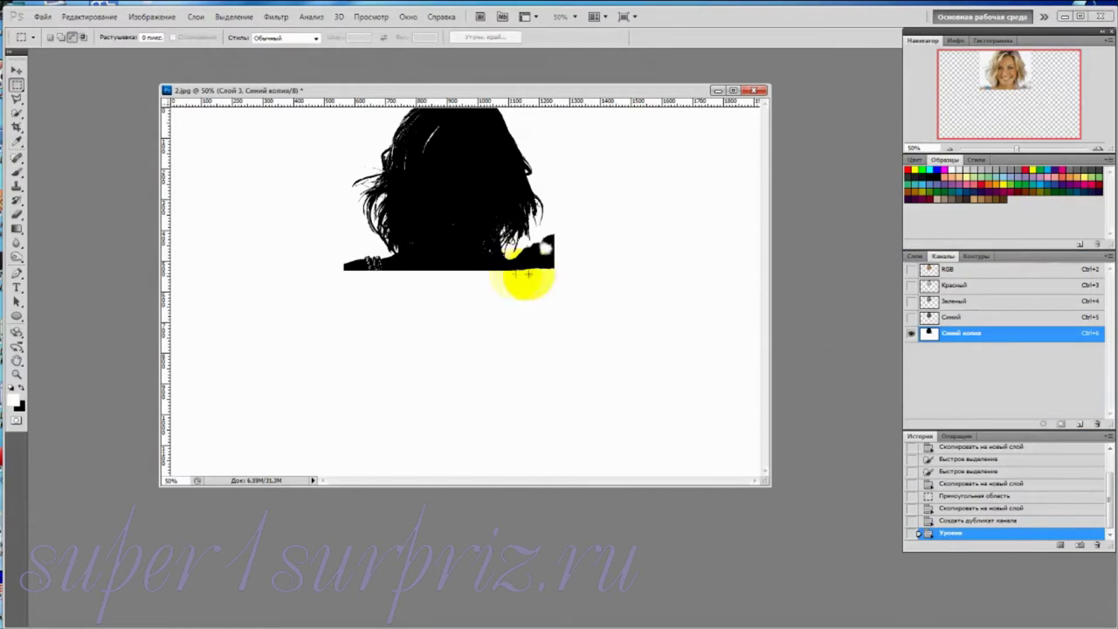
- Zoom in and pan left to inspect the high-contrast head silhouette
scroll(653, 228, up, 3)
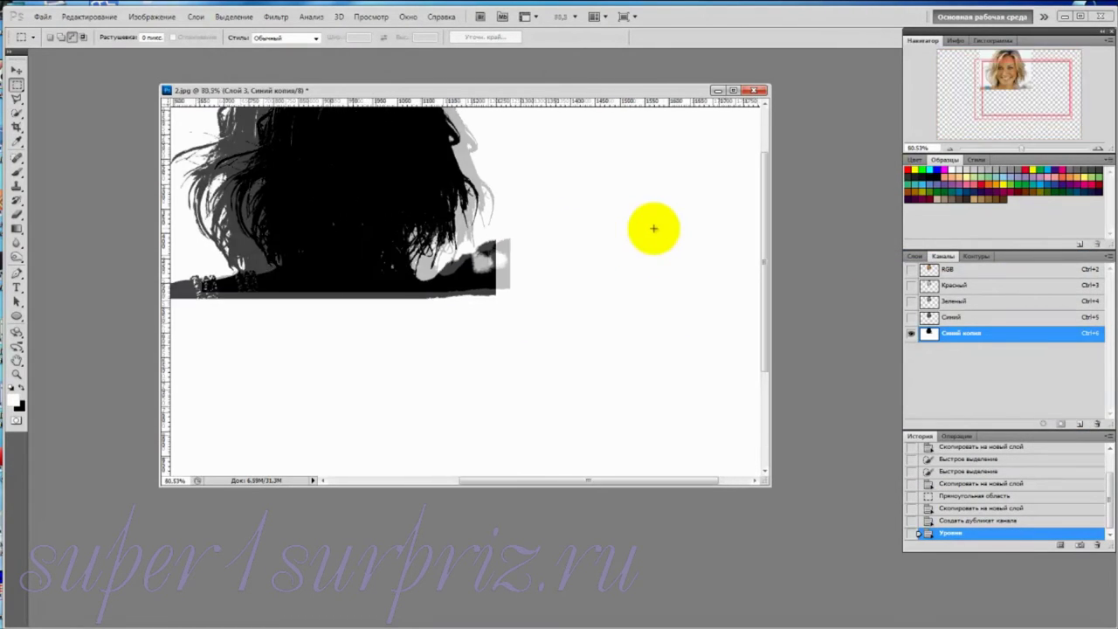
drag(542, 483, 469, 481)
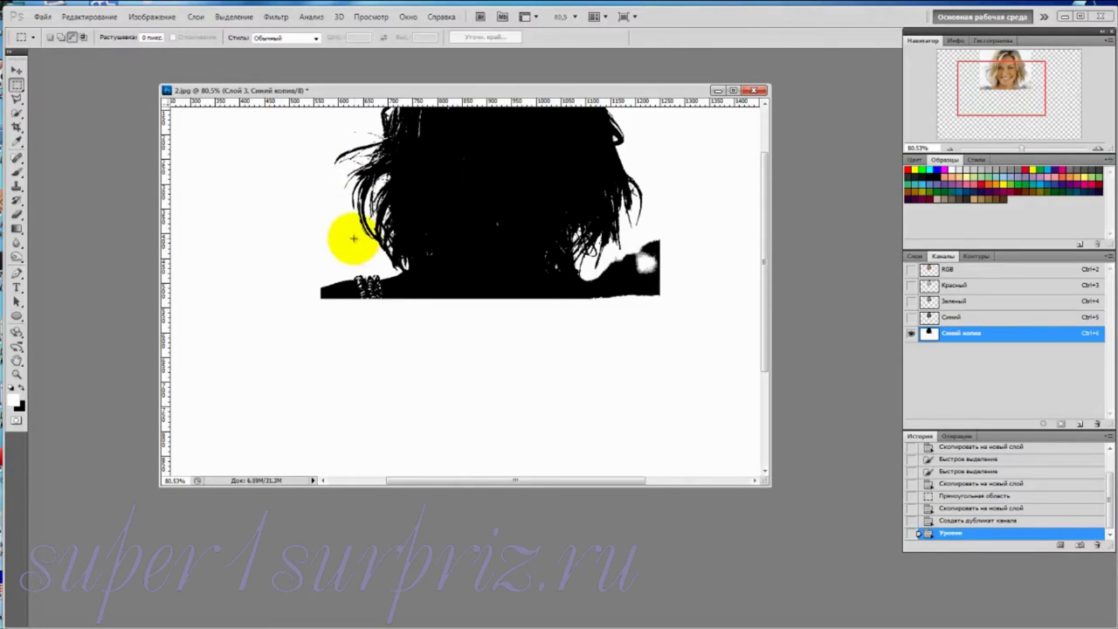
- Paint out the light patch at the silhouette's right edge with a hard round brush
click(16, 172)
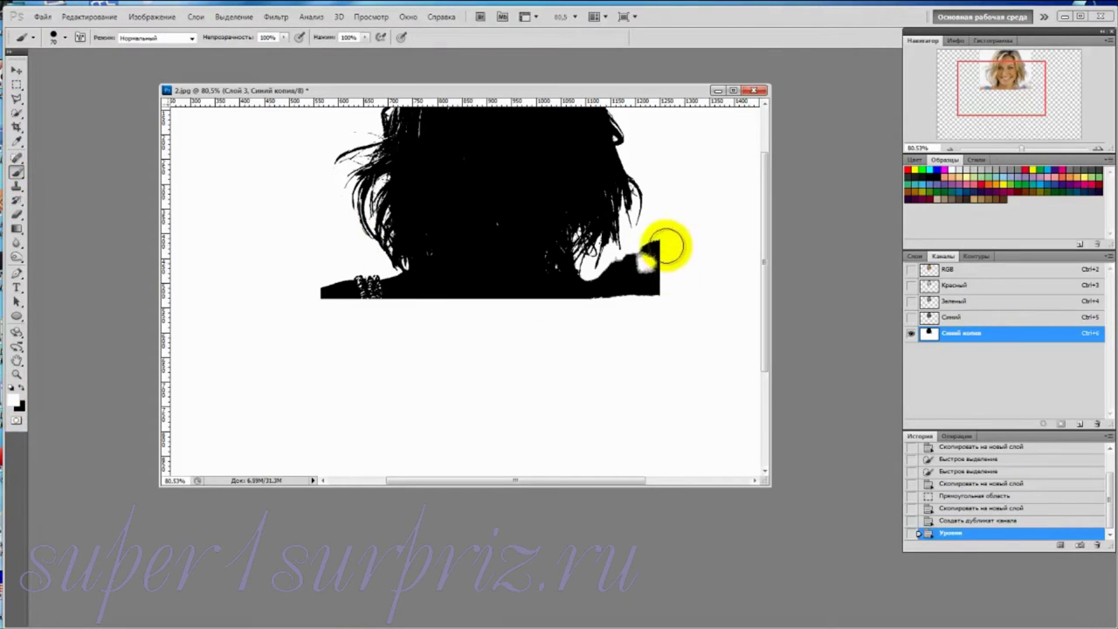
click(64, 37)
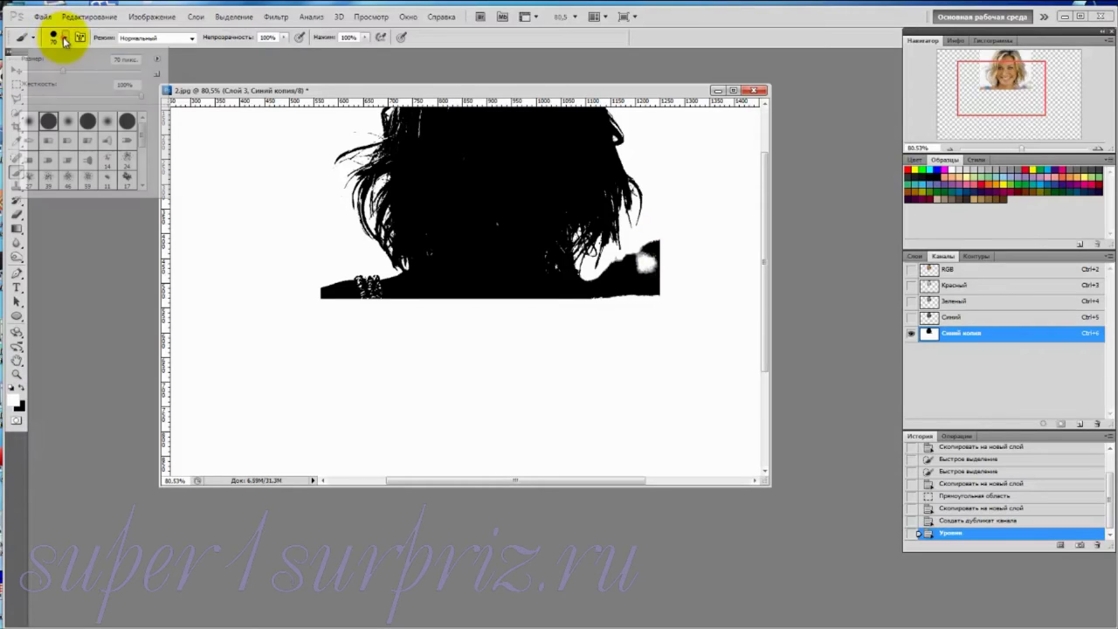
click(48, 120)
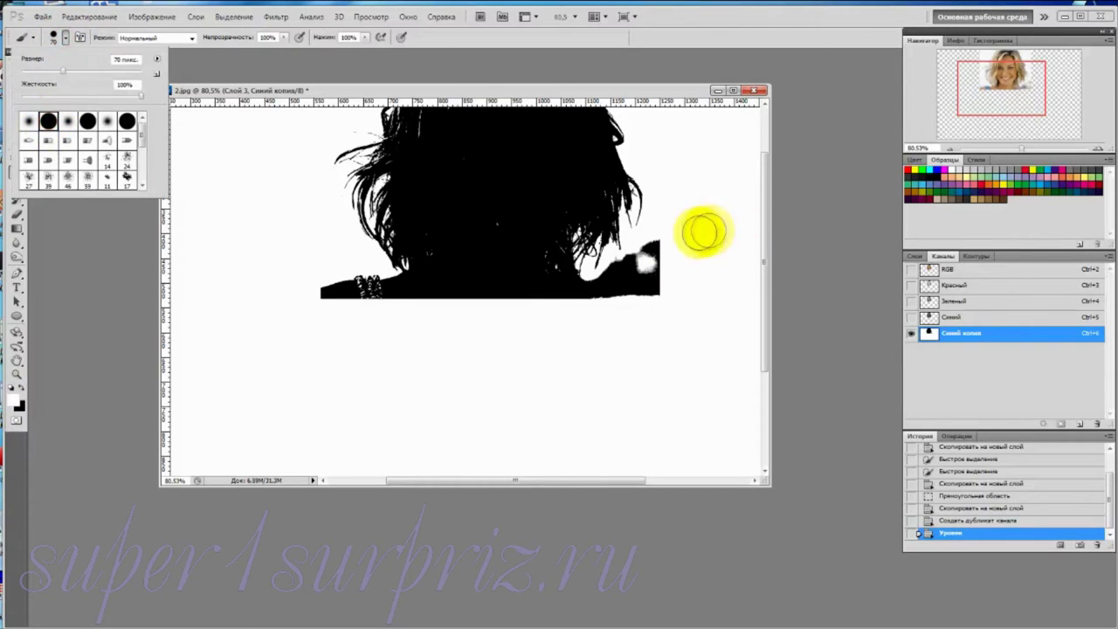
click(663, 237)
mouse_move(661, 283)
mouse_down()
mouse_move(642, 255)
mouse_move(606, 274)
mouse_move(631, 289)
mouse_move(620, 289)
mouse_up()
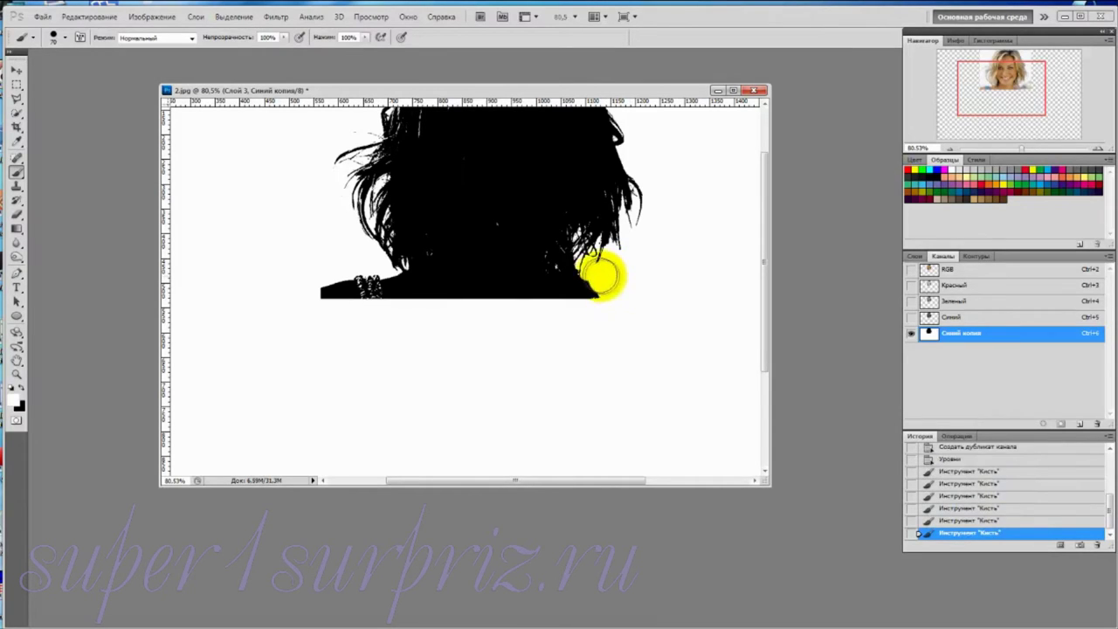
- With the brush at 43 px, touch up the lower-right shoulder and left hair edges
click(65, 37)
drag(63, 70, 46, 70)
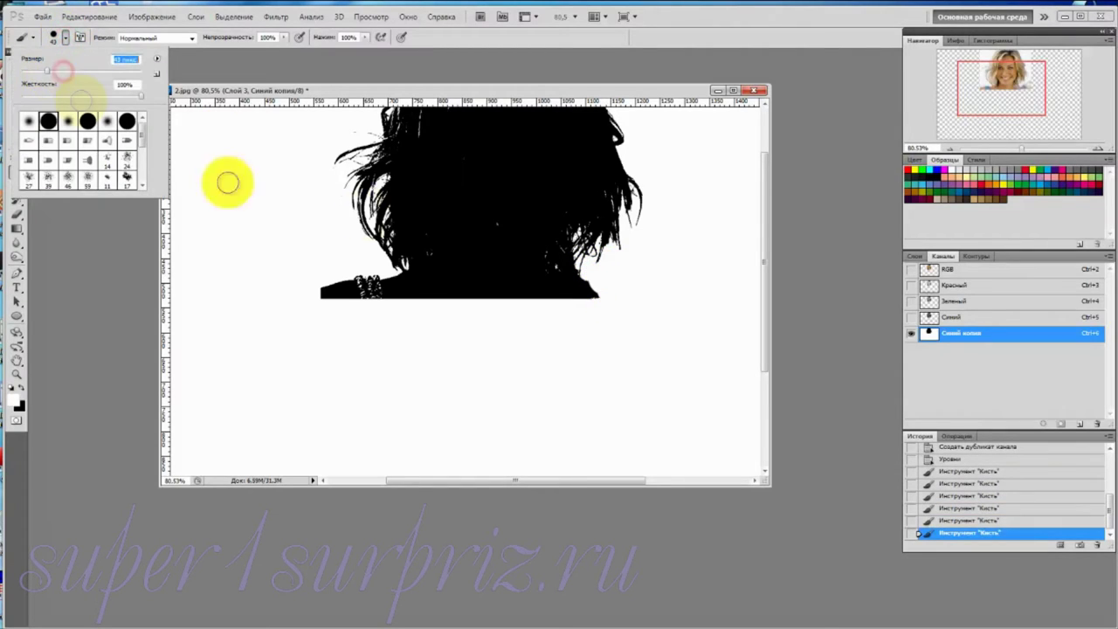
click(599, 269)
click(598, 277)
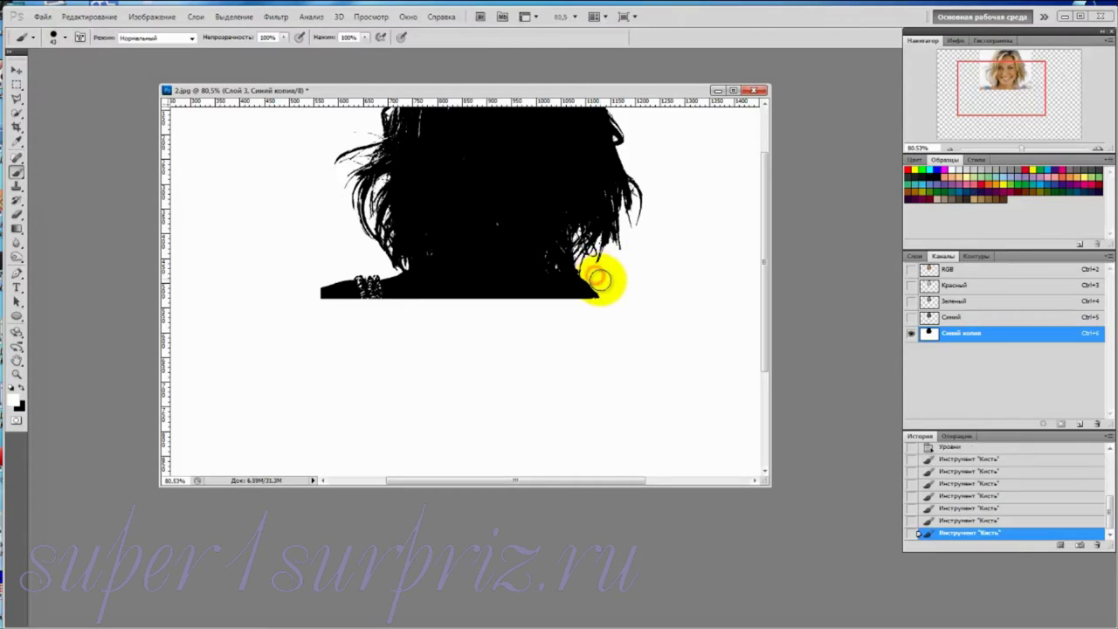
click(598, 277)
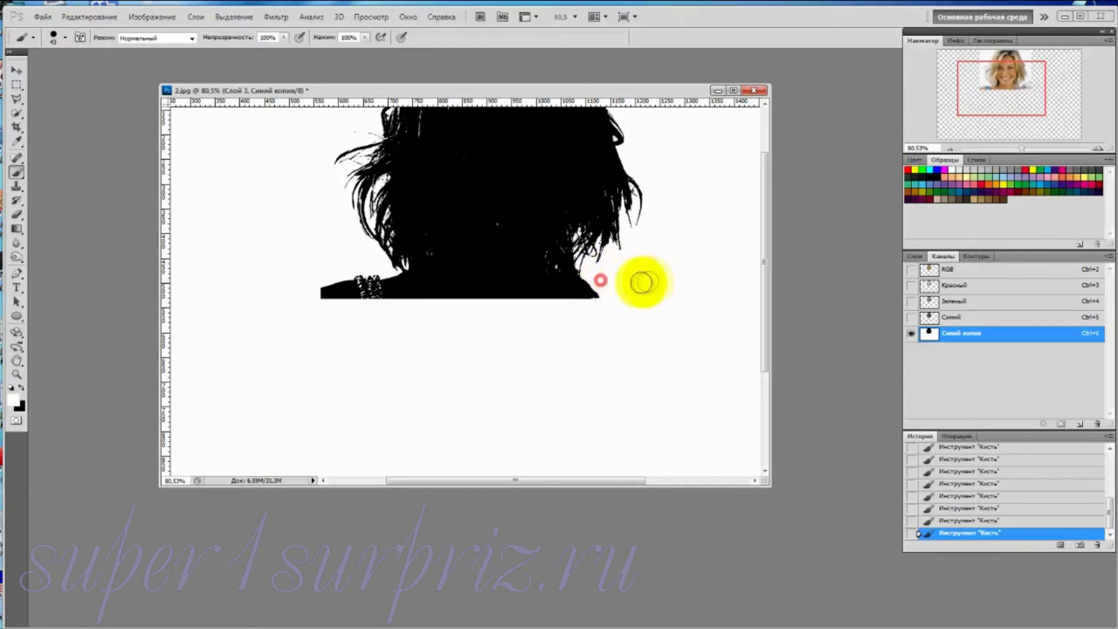
click(335, 201)
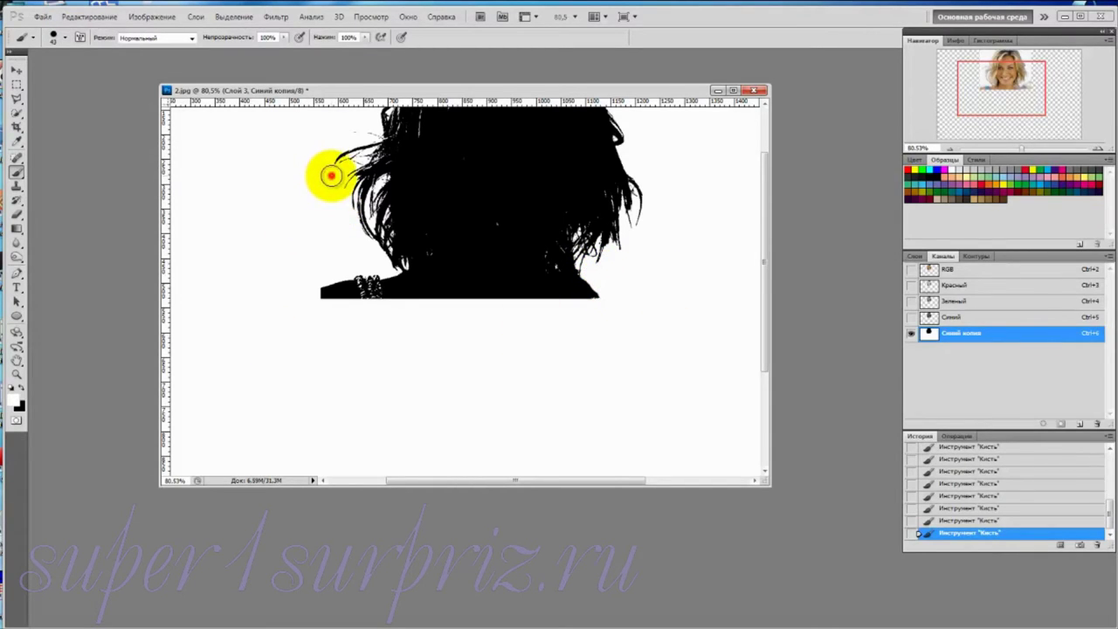
click(348, 129)
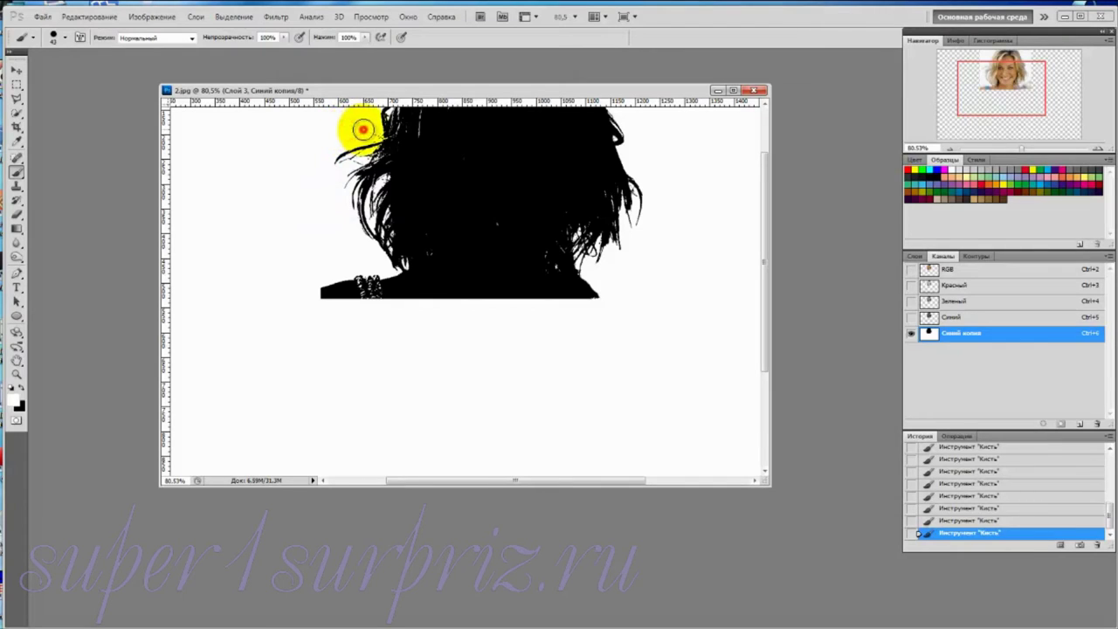
drag(362, 129, 369, 129)
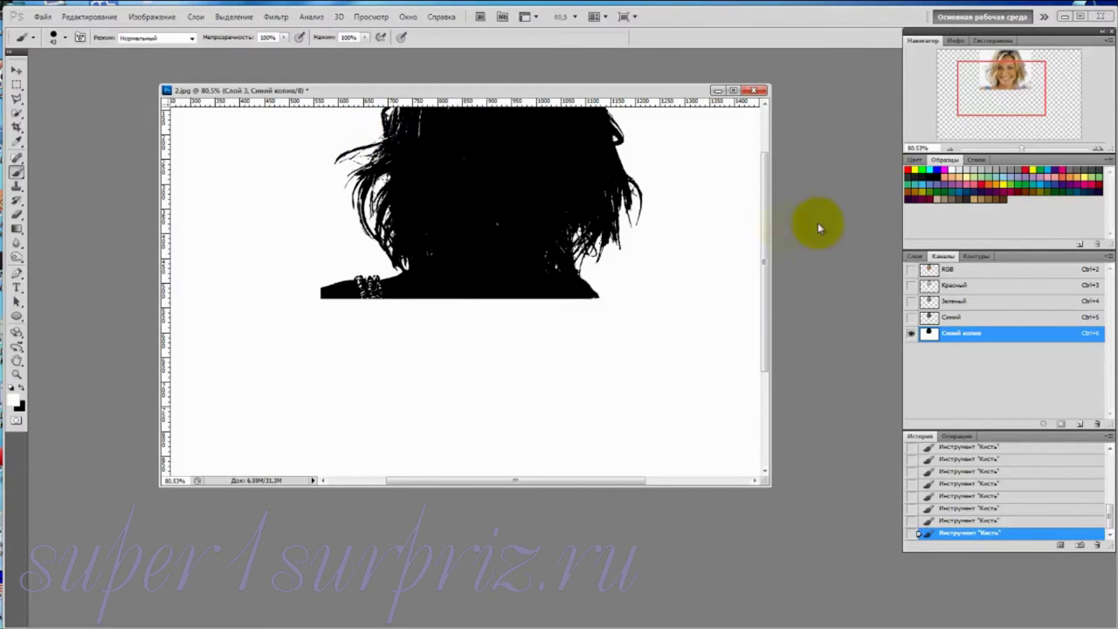
- Paint the white specks and strands inside the hair silhouette solid black
drag(765, 199, 765, 124)
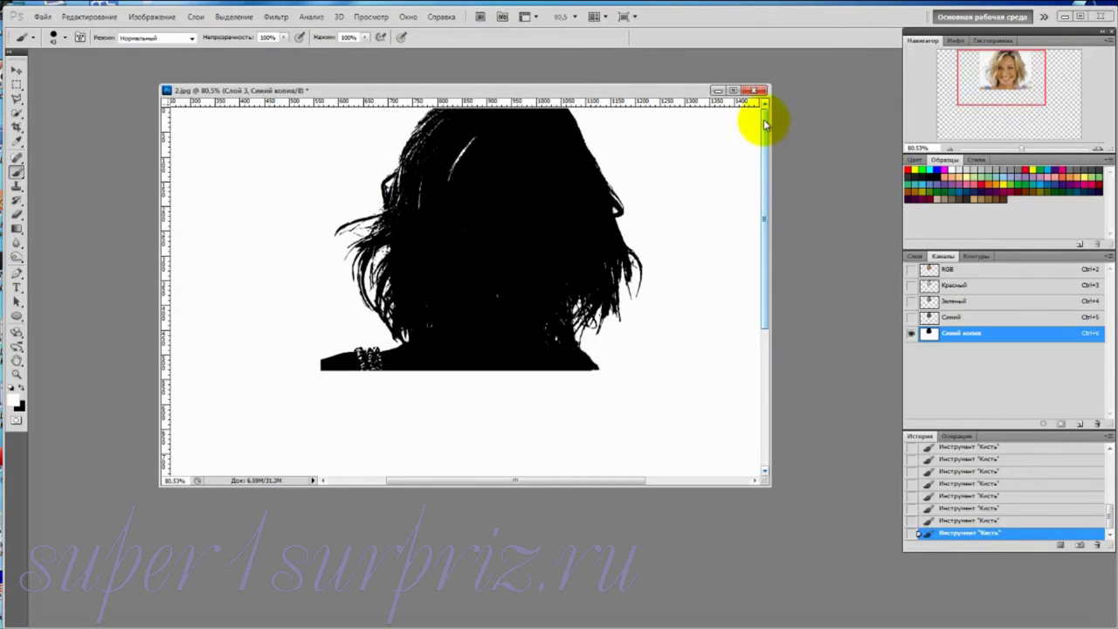
click(360, 199)
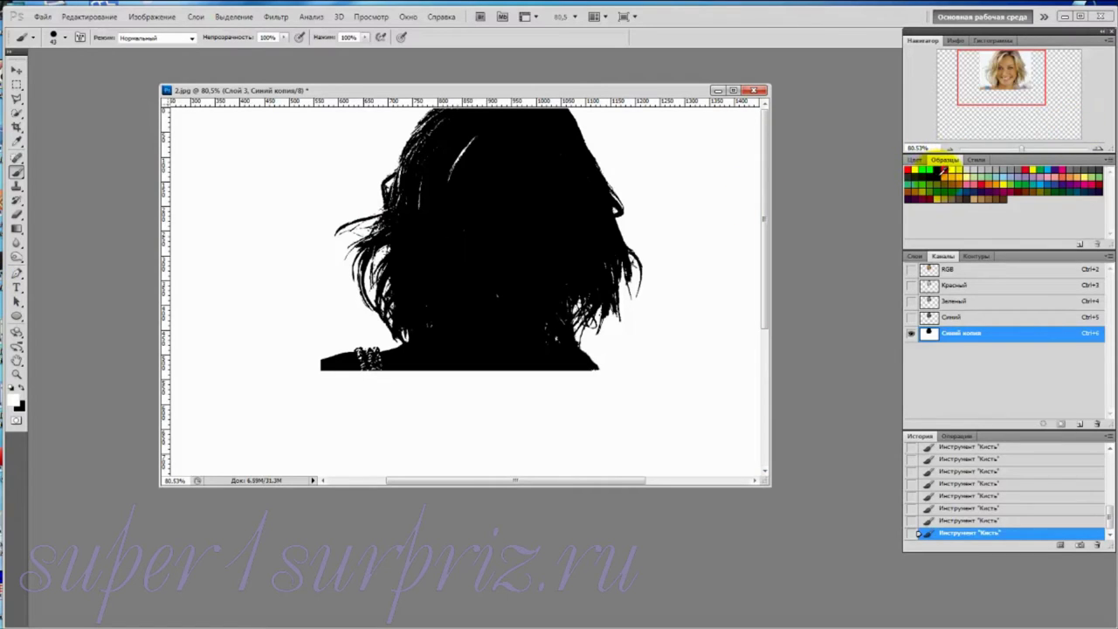
mouse_move(450, 199)
mouse_down()
mouse_move(449, 137)
mouse_move(428, 145)
mouse_up()
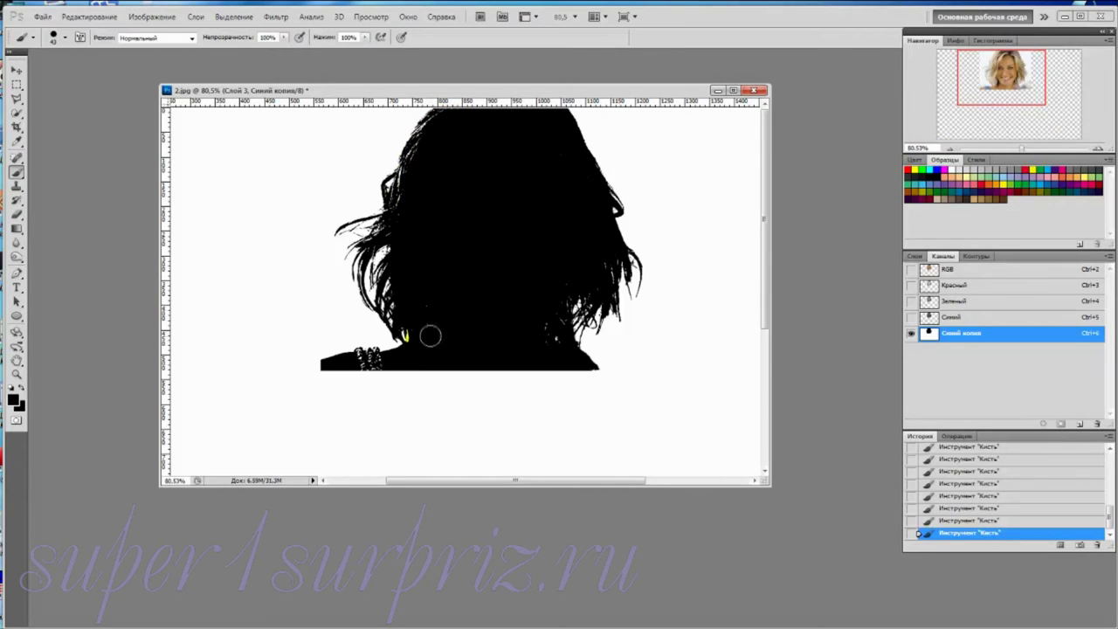
drag(554, 349, 559, 297)
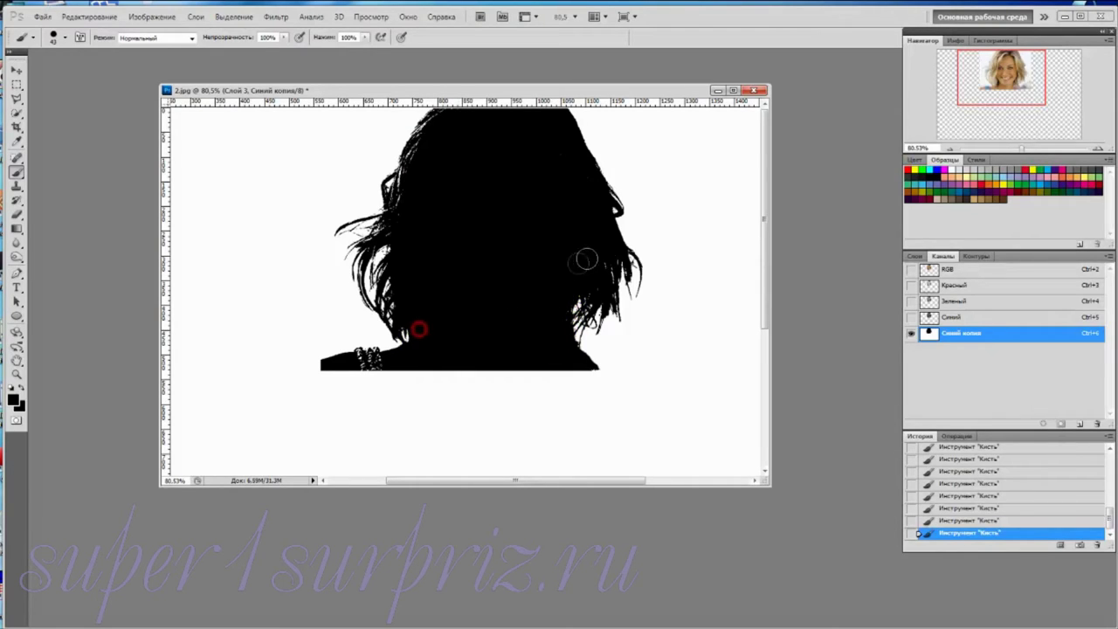
click(601, 262)
drag(577, 303, 588, 282)
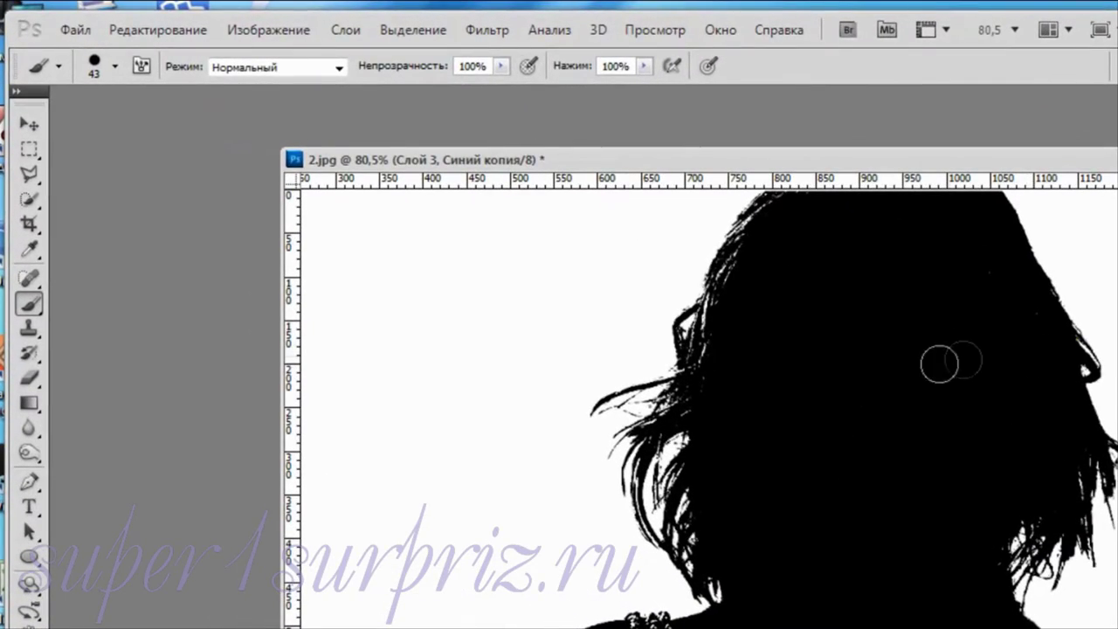
- Invert Синий копия so the hair silhouette turns white on black, with white as foreground
click(279, 31)
mouse_move(349, 83)
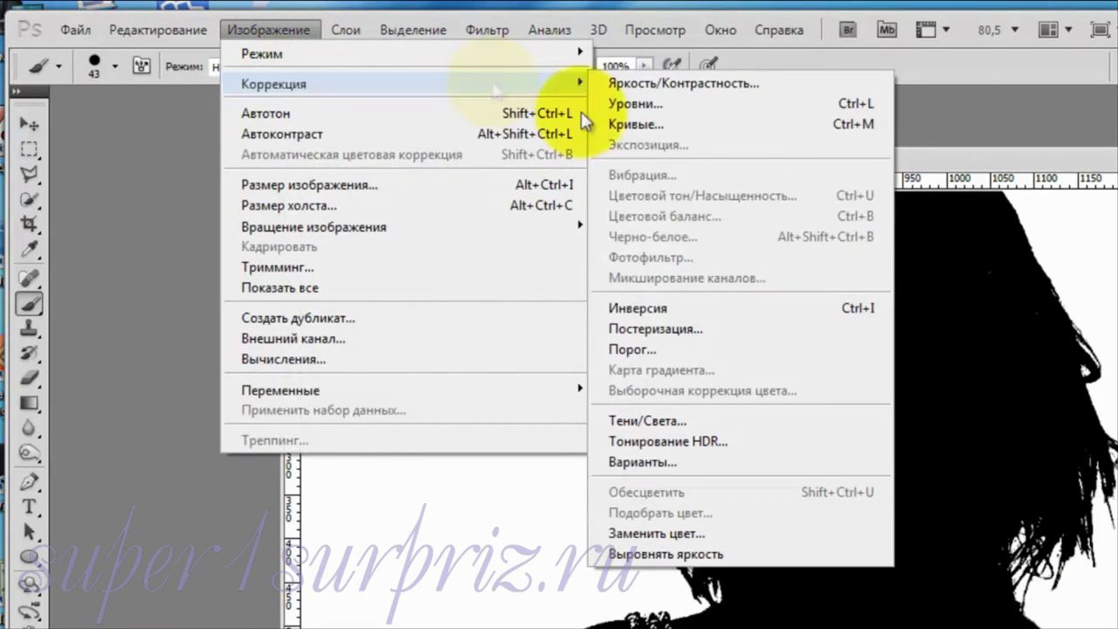
click(633, 309)
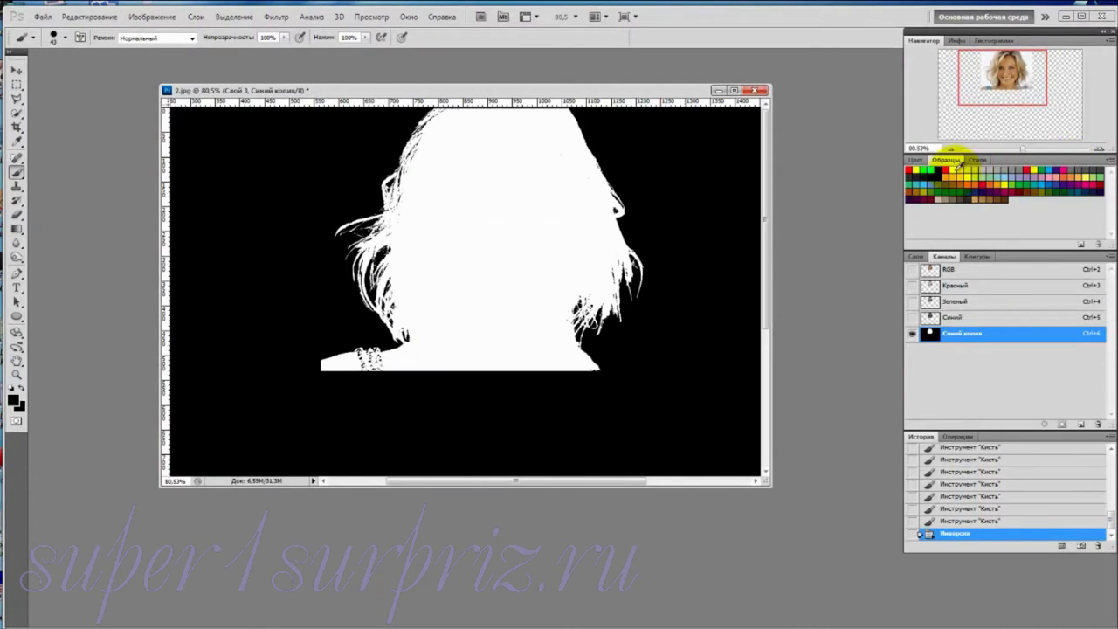
key(x)
- Paint the remaining dark spots near the neck white and load the channel as a selection
mouse_move(578, 174)
mouse_down()
mouse_move(444, 200)
mouse_move(524, 266)
mouse_move(559, 320)
mouse_up()
click(559, 320)
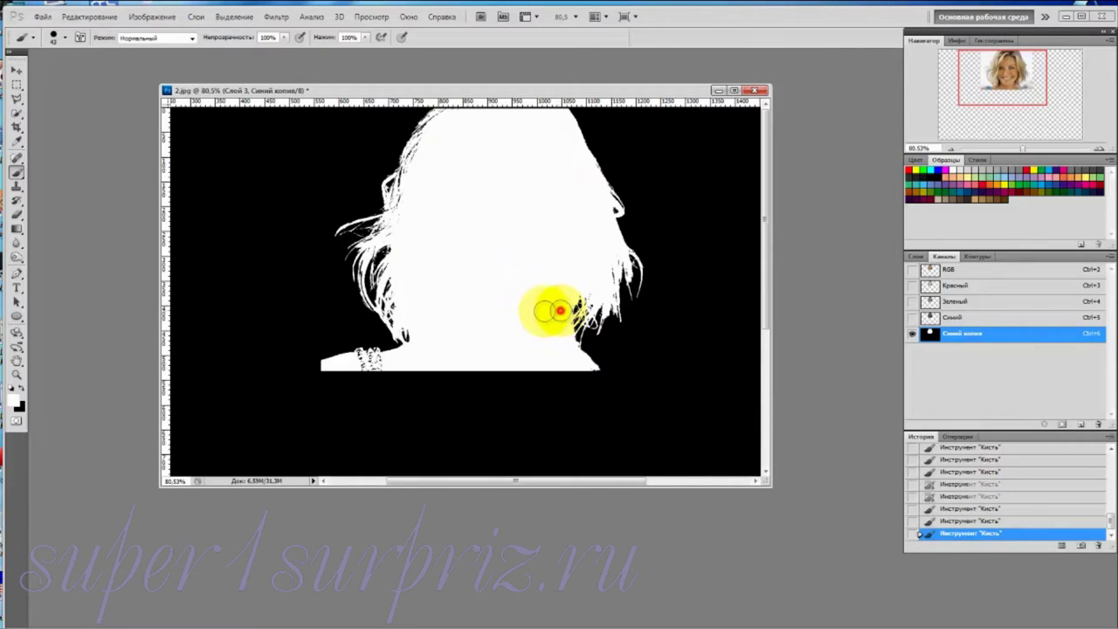
click(459, 208)
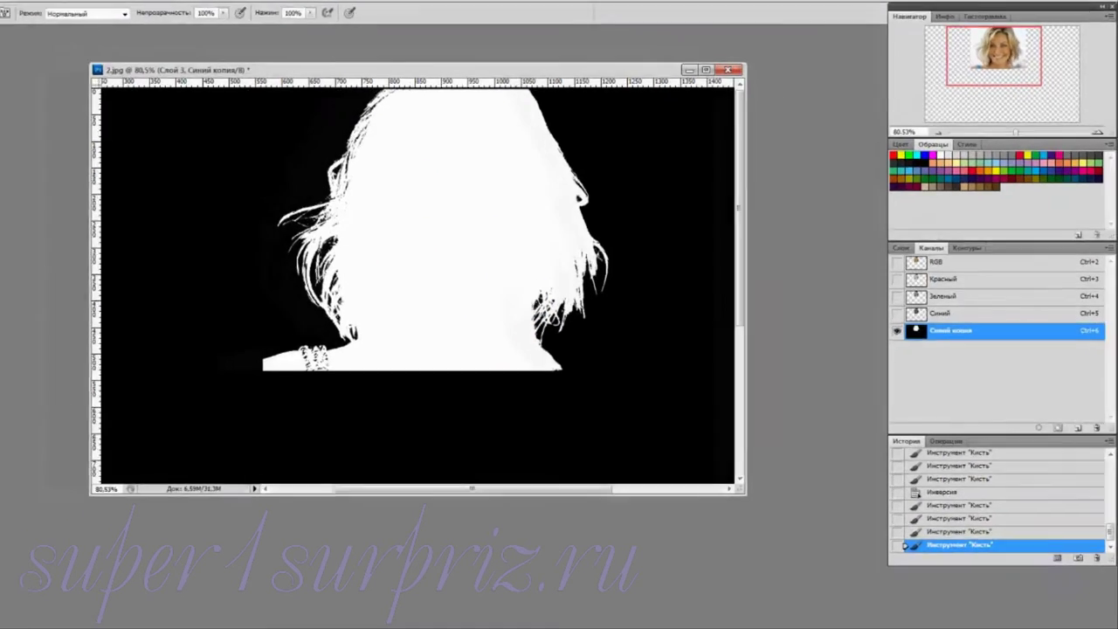
click(1003, 343)
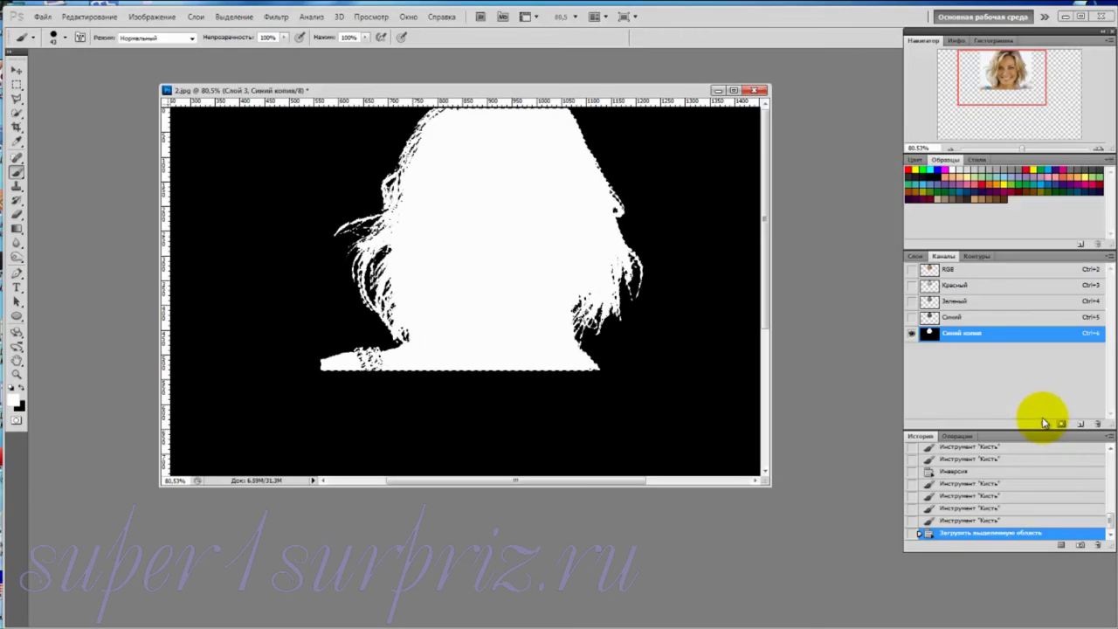
- Restore the full-colour RGB view, hide the mask and bring back the hair selection
click(912, 271)
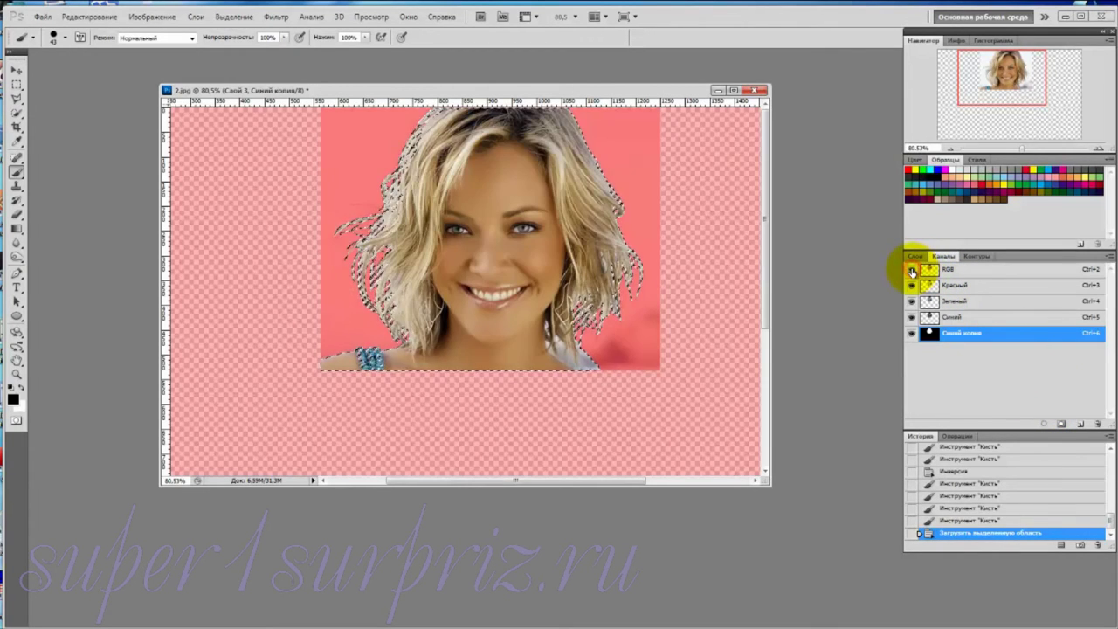
click(912, 335)
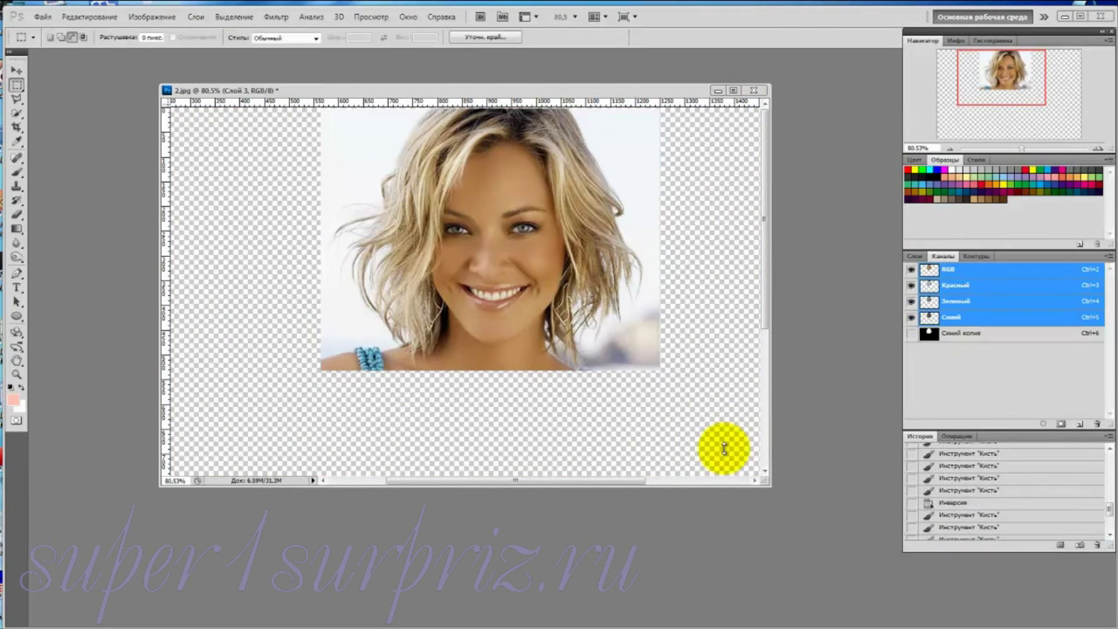
key(ctrl+shift+d)
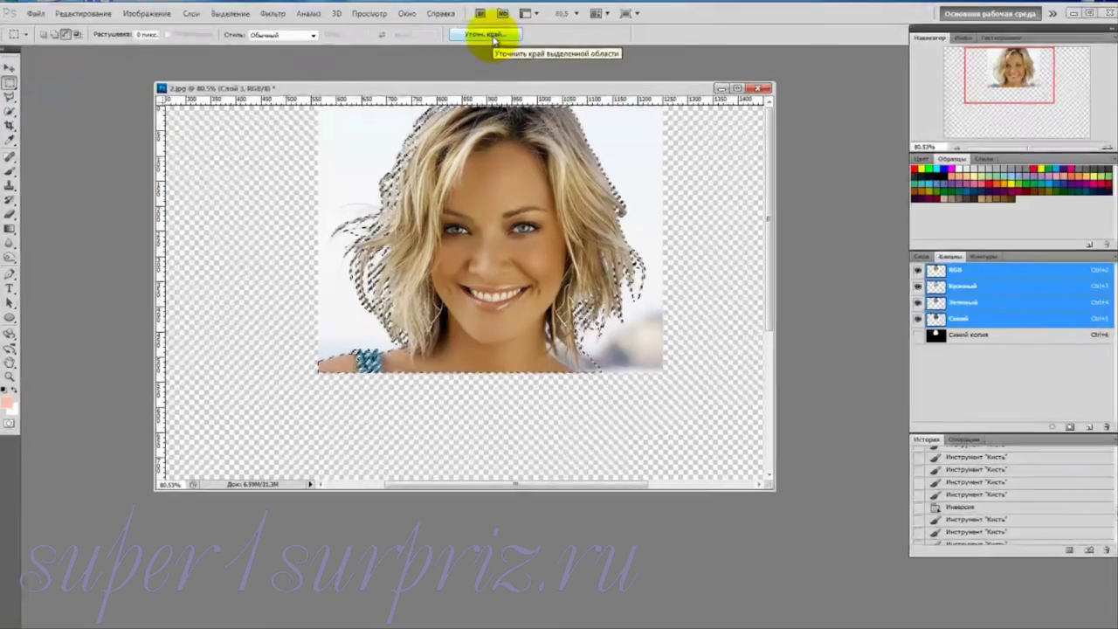
- In Refine Edge, set Radius to 98.5 px and Shift Edge to +8
click(494, 44)
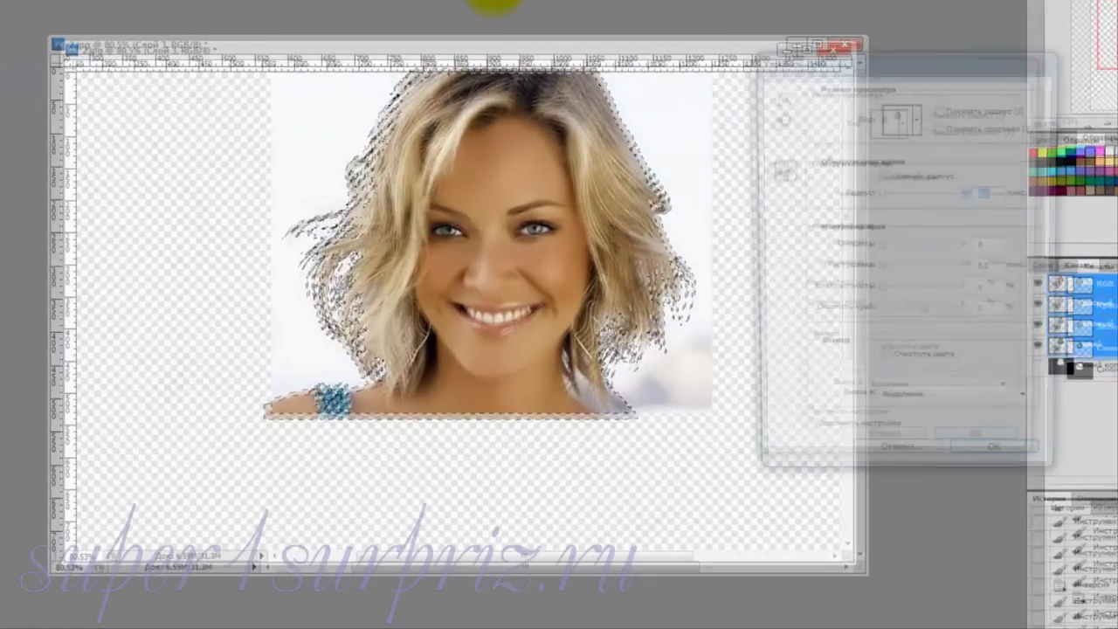
drag(938, 45, 903, 45)
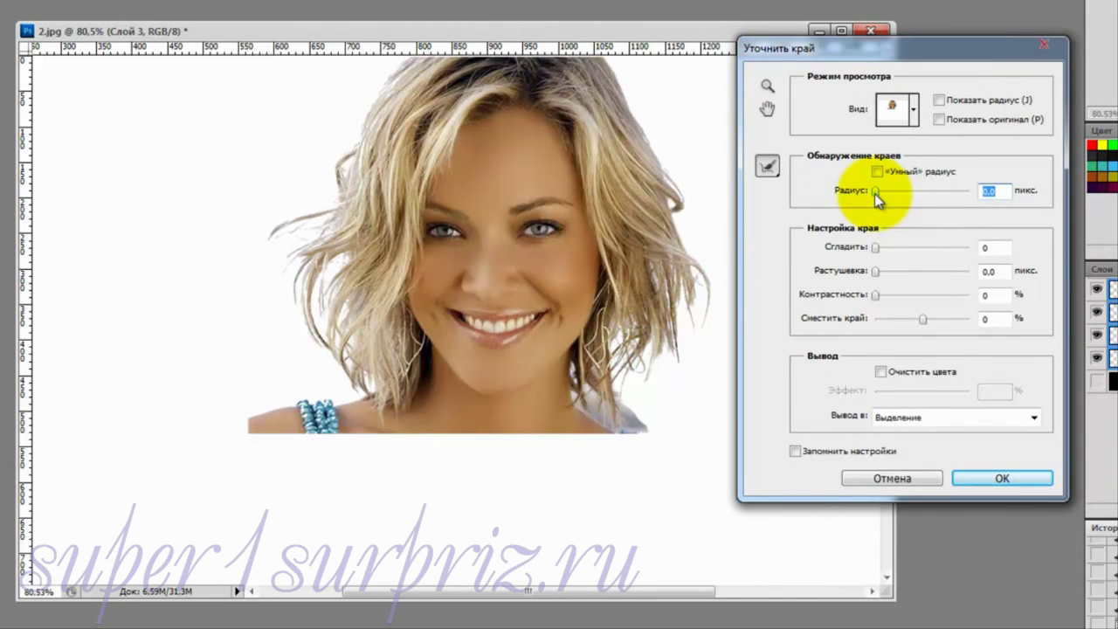
drag(875, 193, 953, 193)
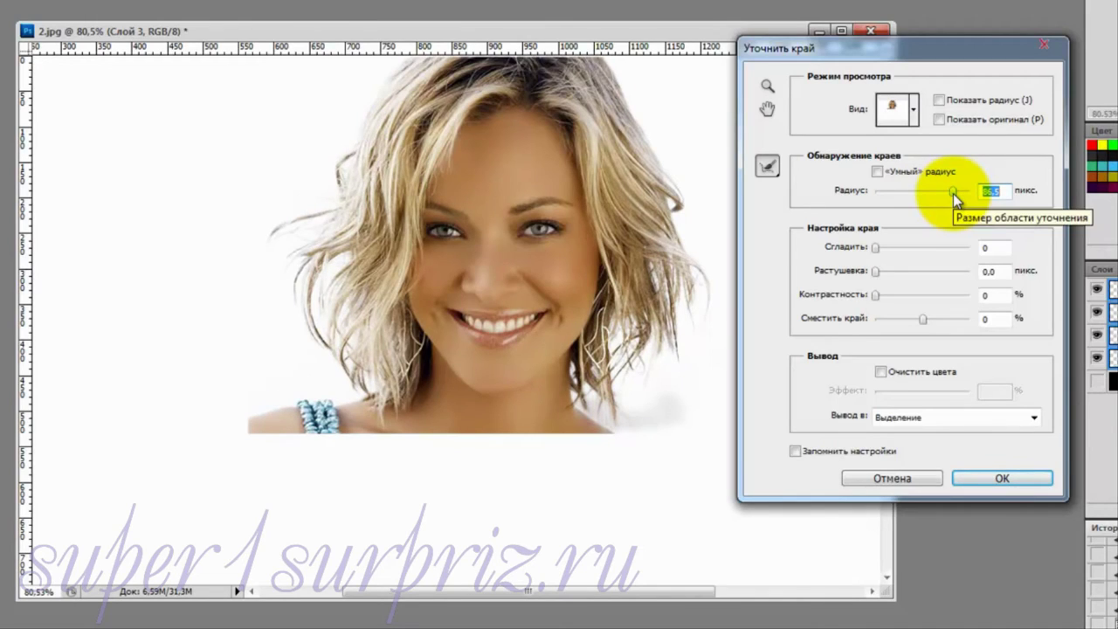
click(953, 192)
drag(953, 193, 958, 193)
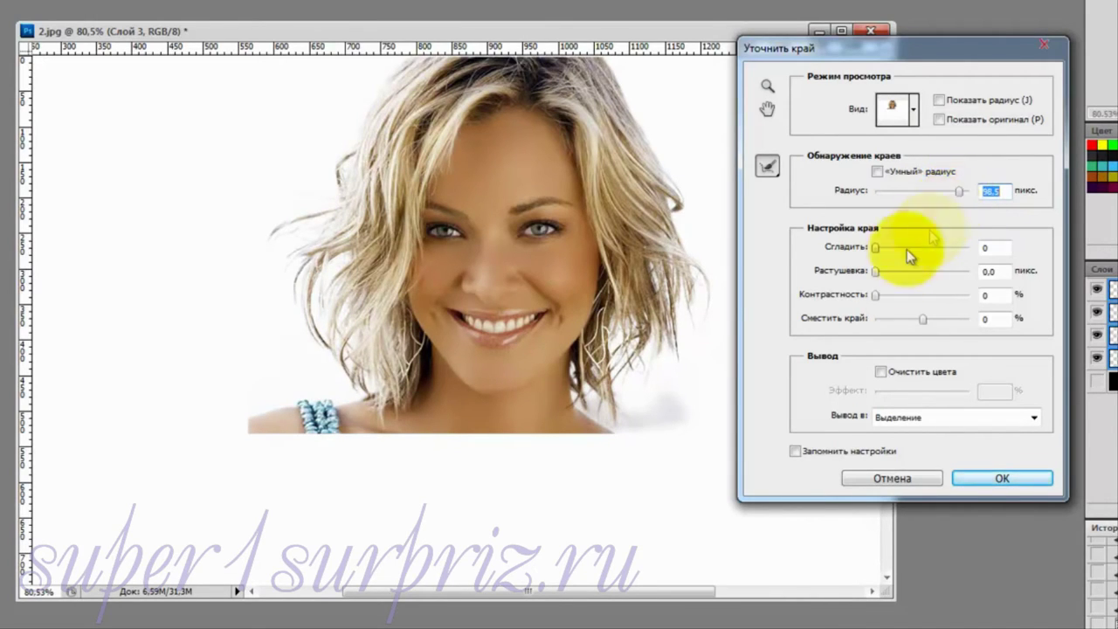
drag(922, 317, 926, 318)
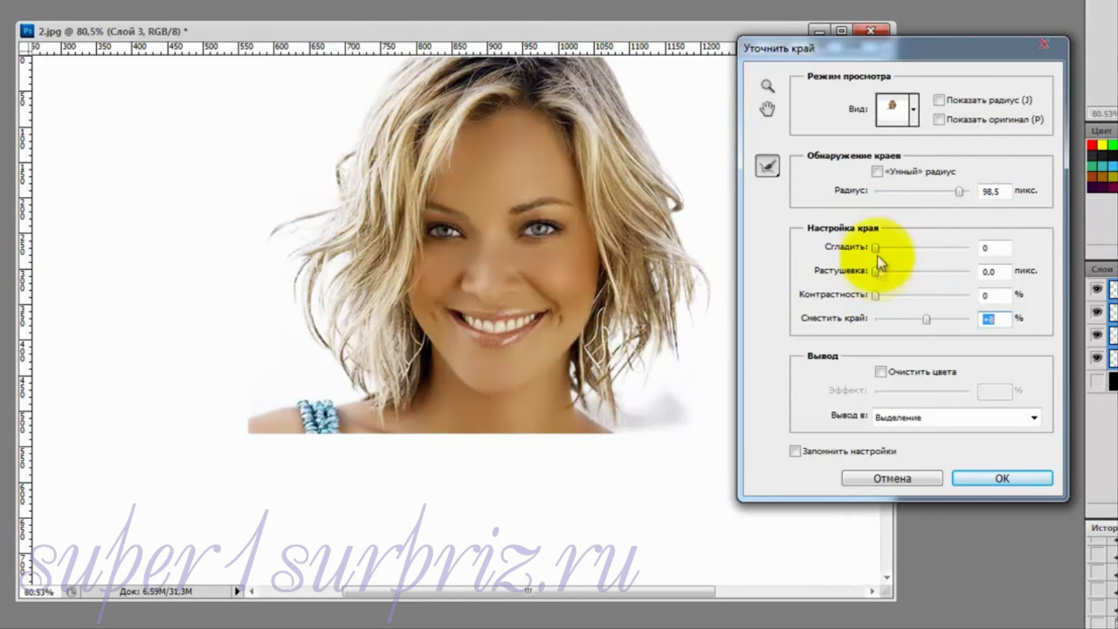
- Set Smooth 48, Shift Edge −5, and Decontaminate Colors 17% with New Layer with Layer Mask output
click(876, 247)
mouse_move(876, 247)
mouse_down()
mouse_move(923, 247)
mouse_move(897, 247)
mouse_move(920, 249)
mouse_move(902, 301)
mouse_up()
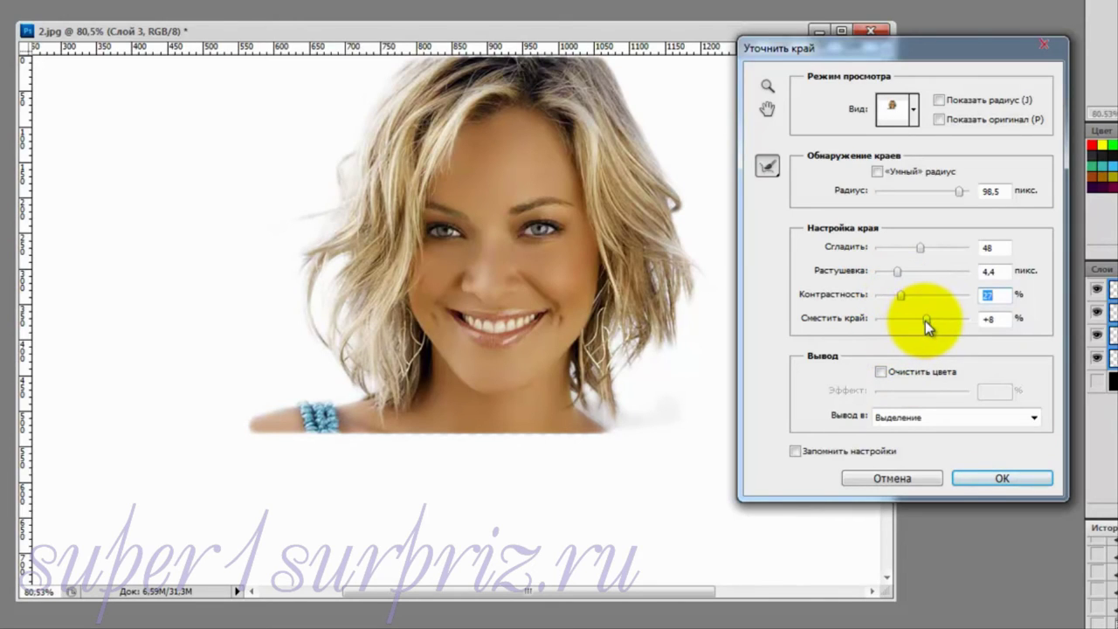
mouse_move(925, 321)
mouse_down()
mouse_move(904, 320)
mouse_move(923, 321)
mouse_up()
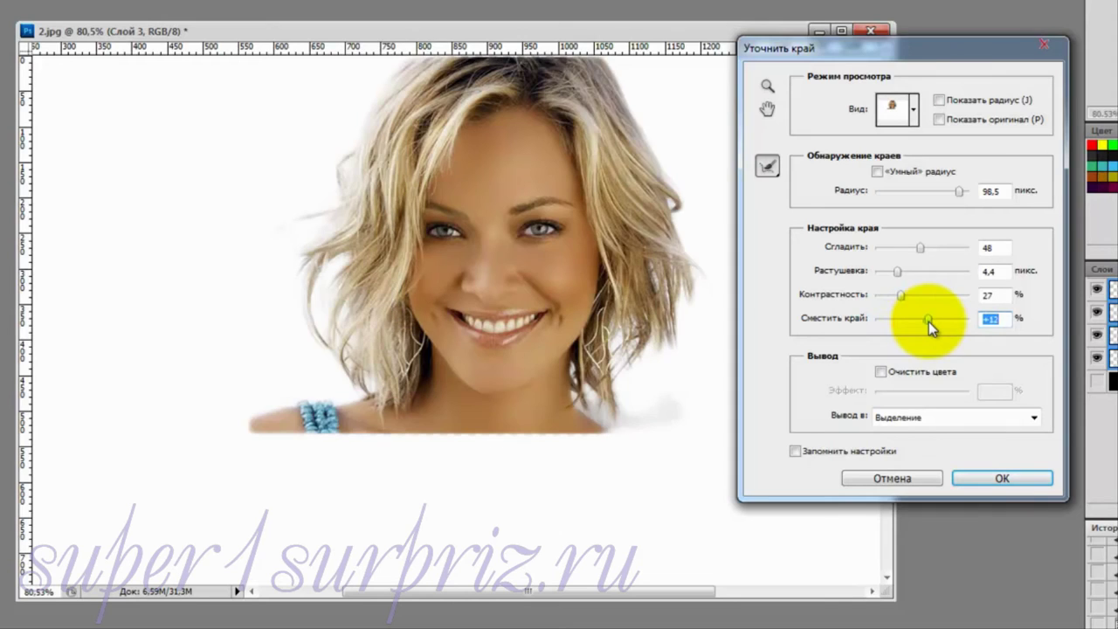
drag(929, 321, 920, 322)
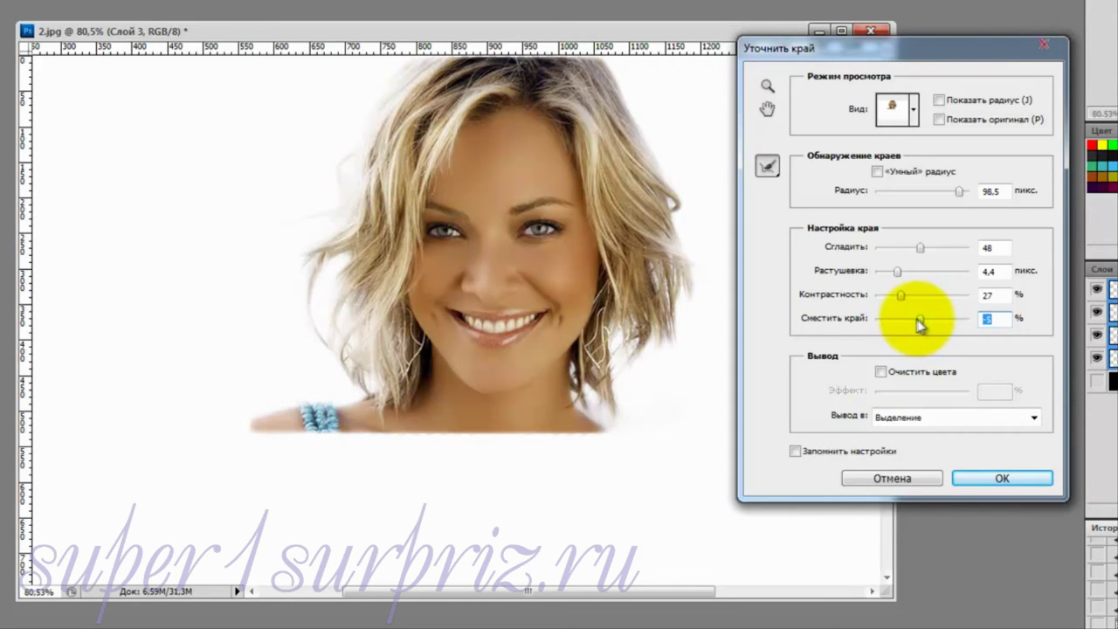
click(880, 372)
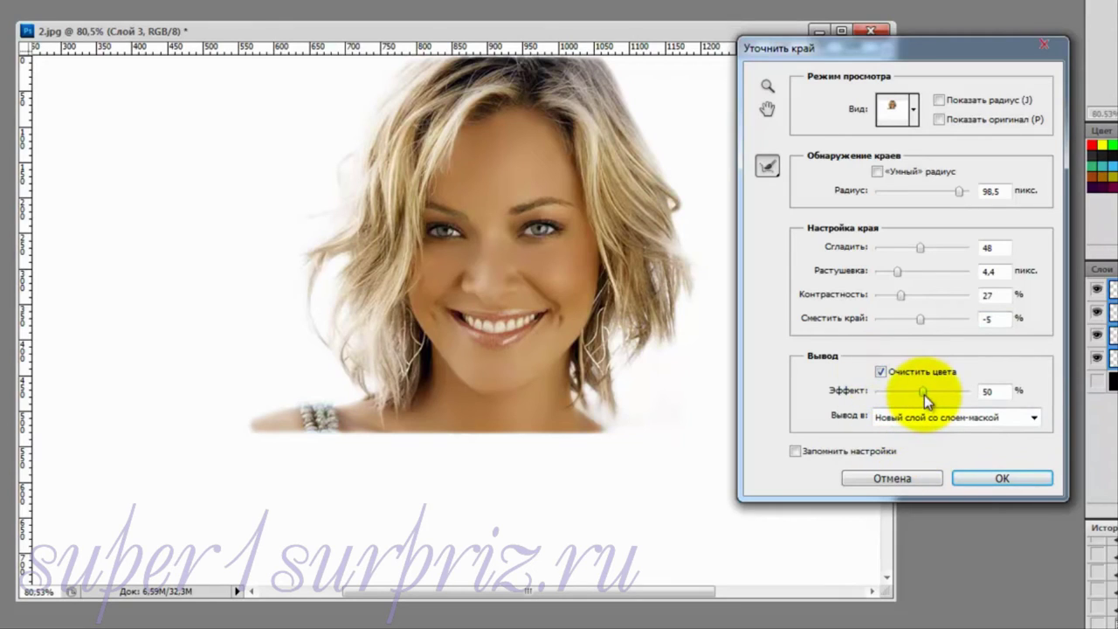
mouse_move(923, 392)
mouse_down()
mouse_move(935, 392)
mouse_move(891, 393)
mouse_up()
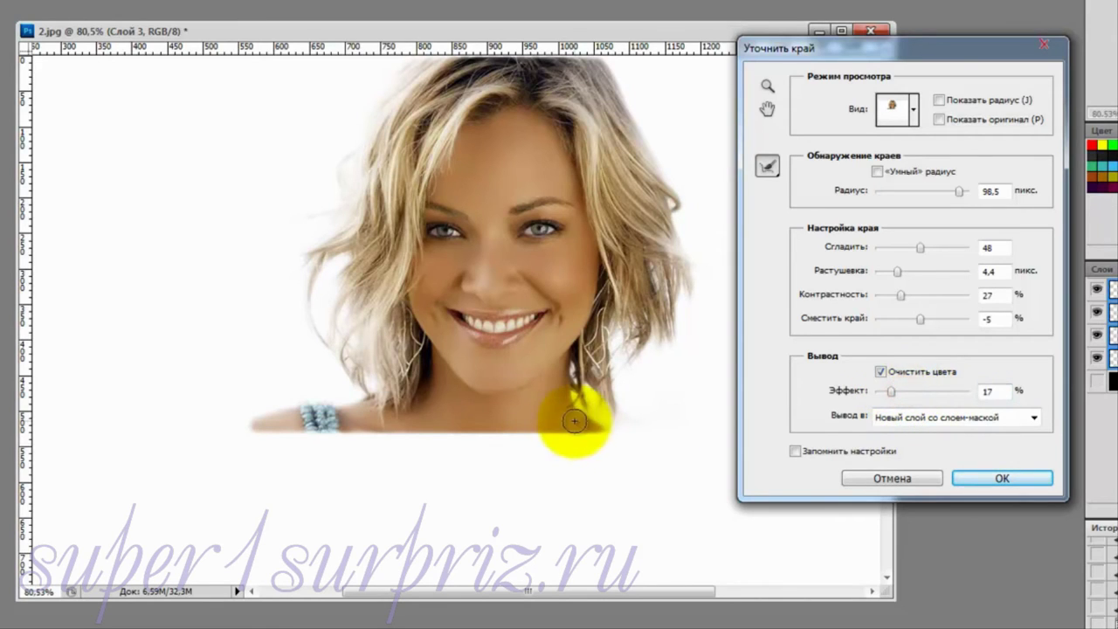
- Refine the edge along the right shoulder and hair, then set Contrast to about 21%
drag(621, 420, 583, 368)
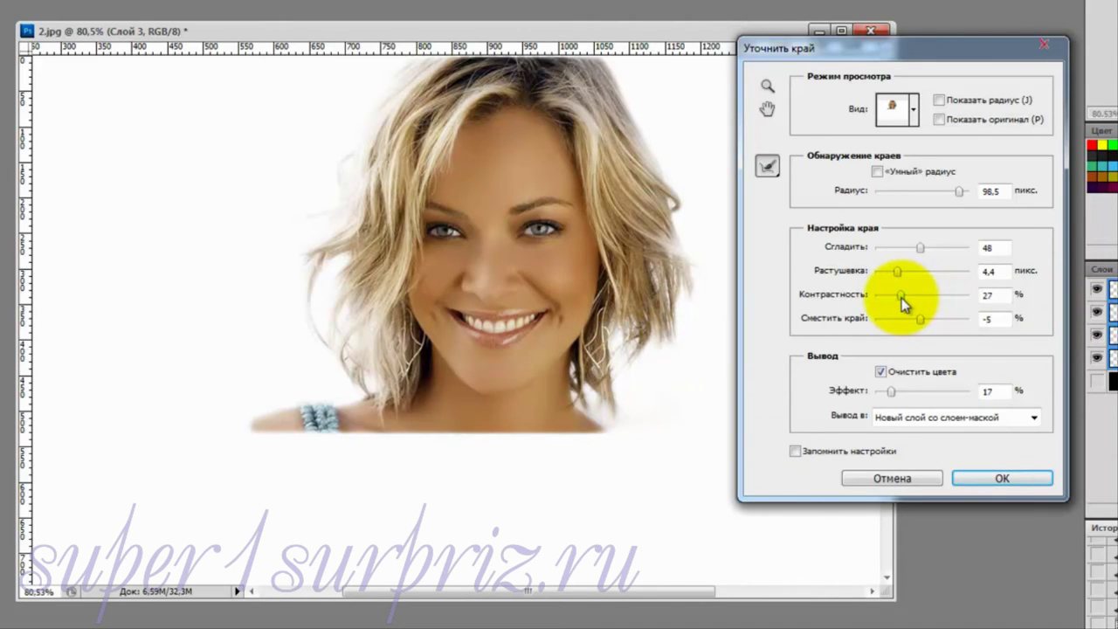
drag(901, 298, 931, 305)
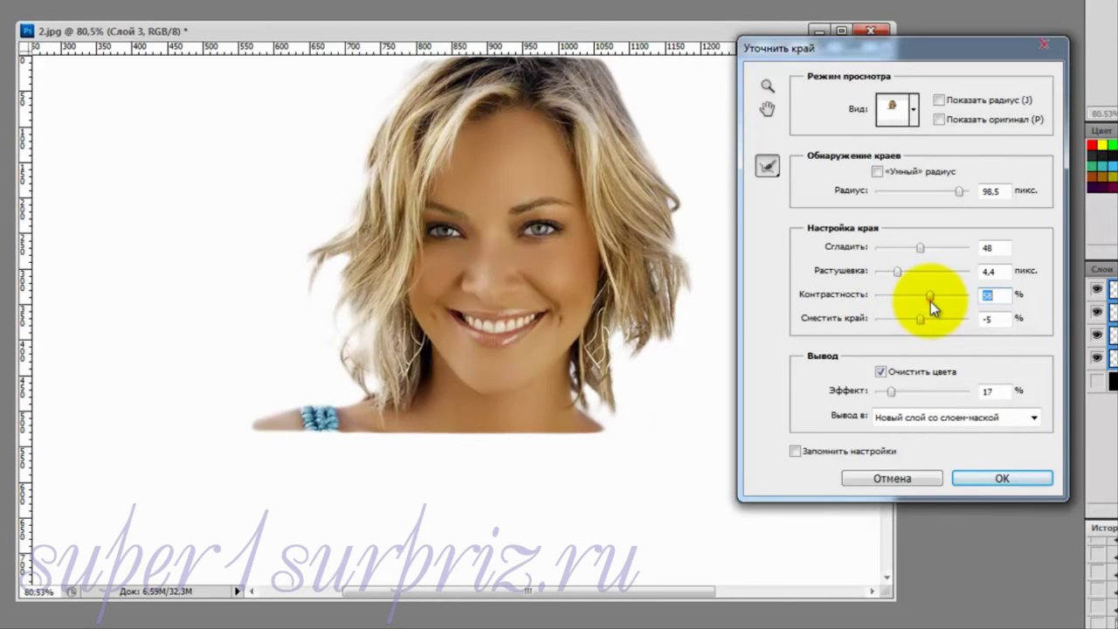
drag(930, 295, 894, 296)
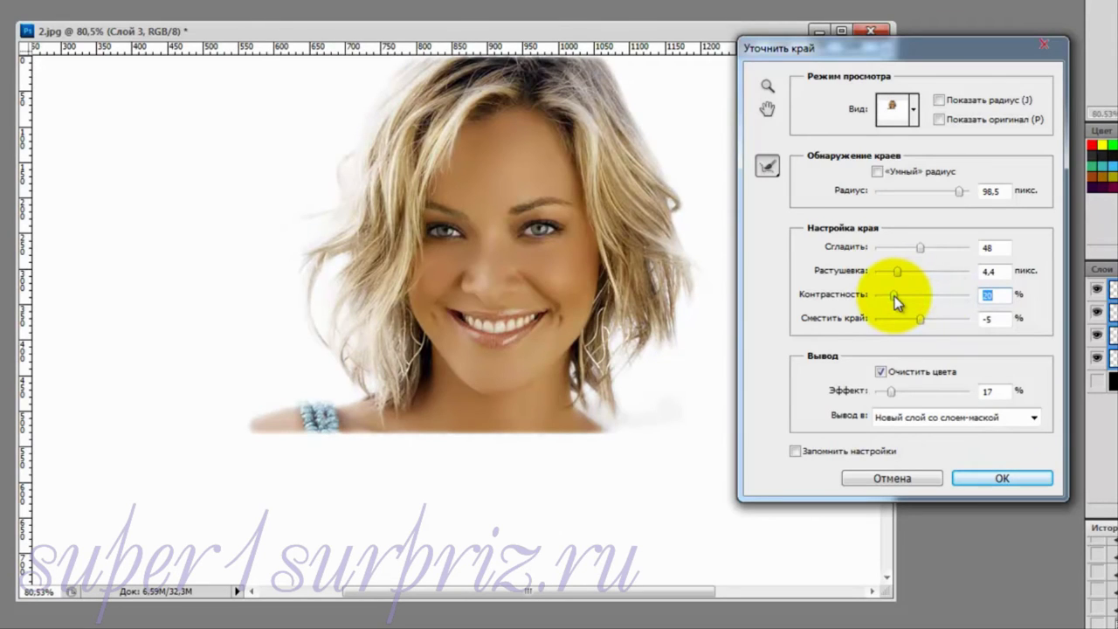
drag(894, 296, 898, 300)
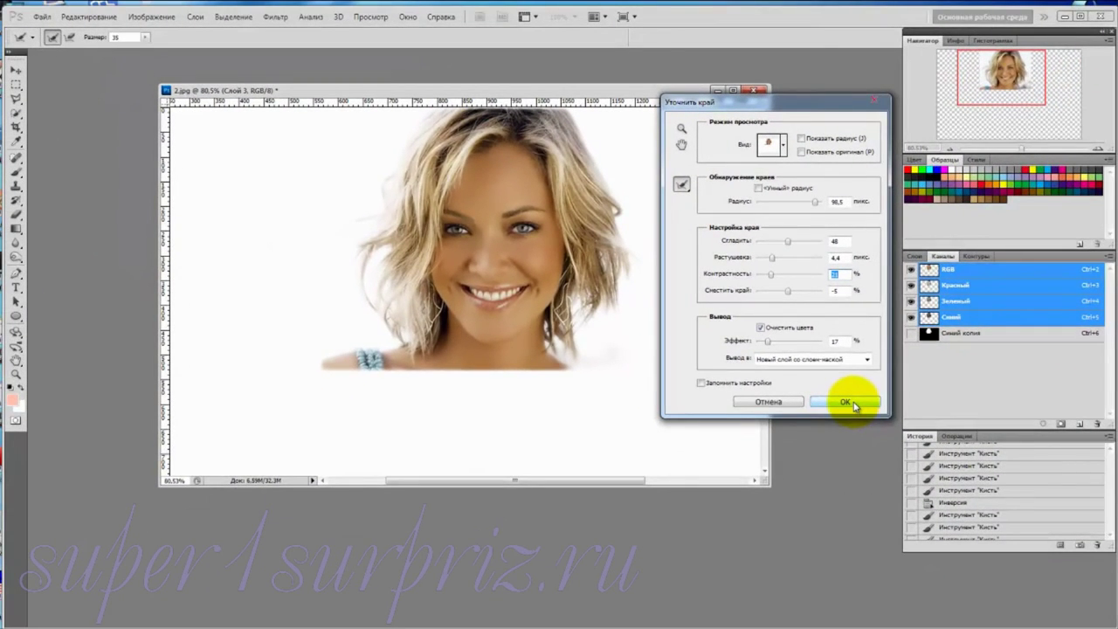
- Apply the refinement as masked layer Слой 3 копия, show Слой 2, and select both layers
click(845, 401)
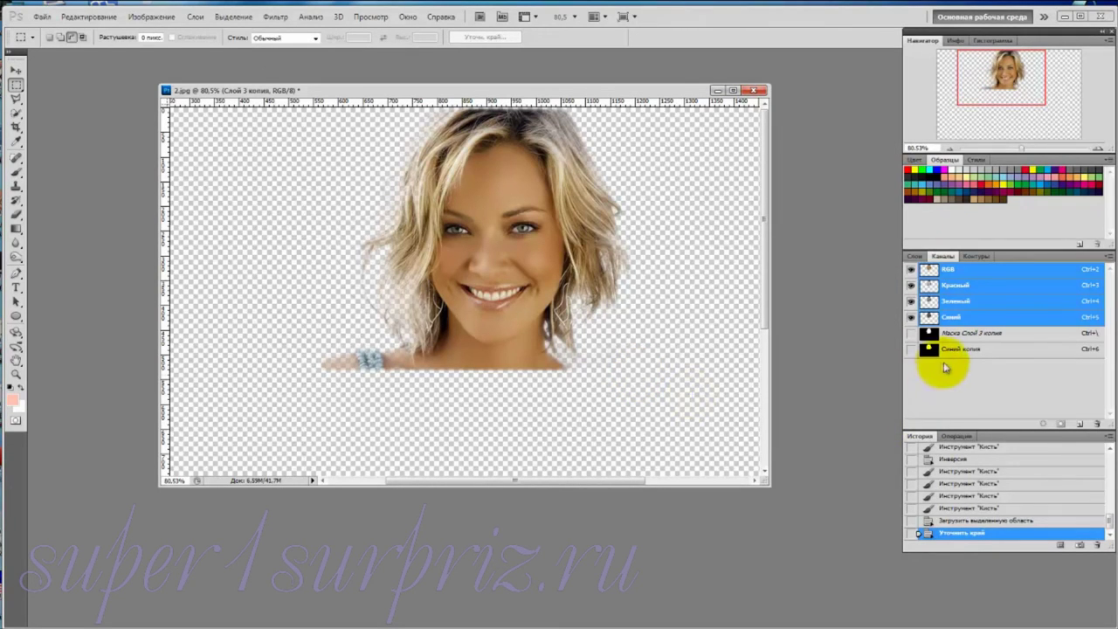
click(915, 257)
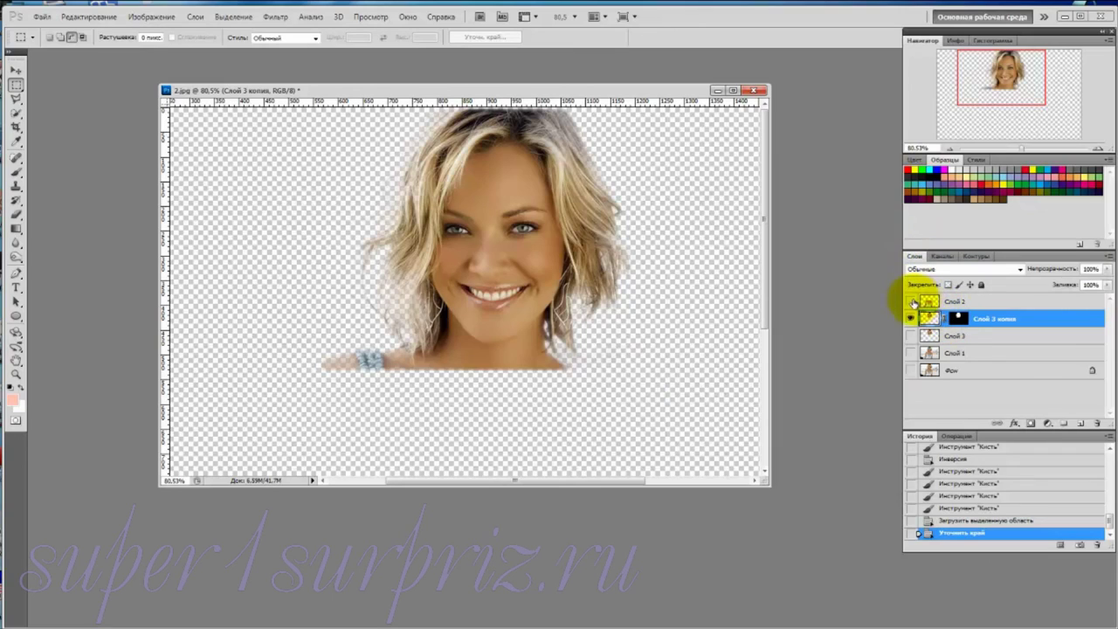
click(912, 301)
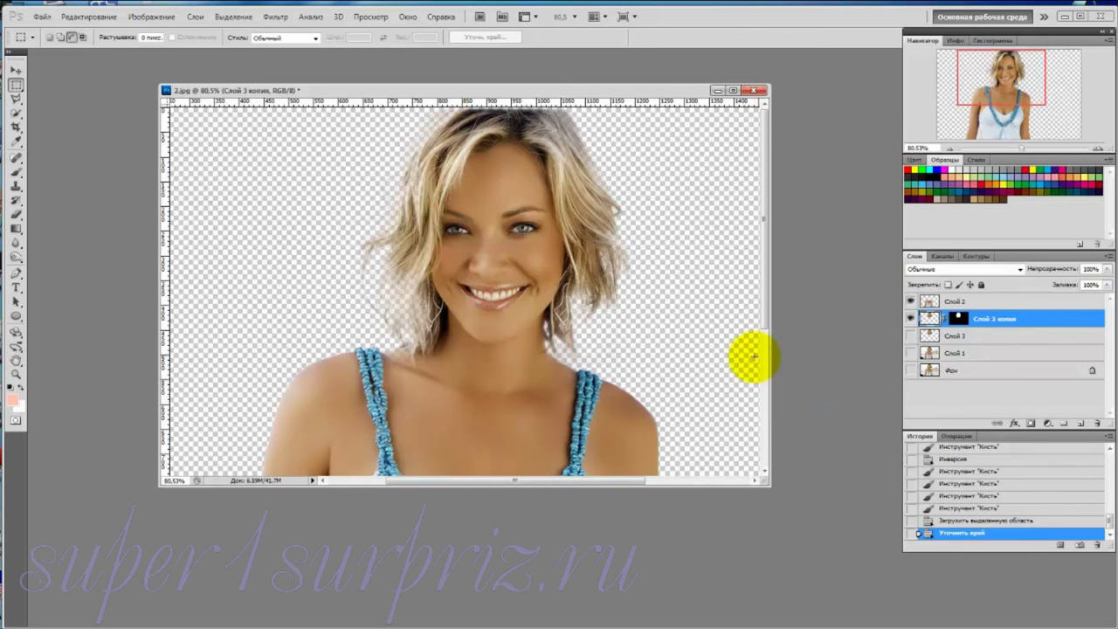
alt+scroll(749, 357, down, 3)
alt+scroll(753, 356, down, 1)
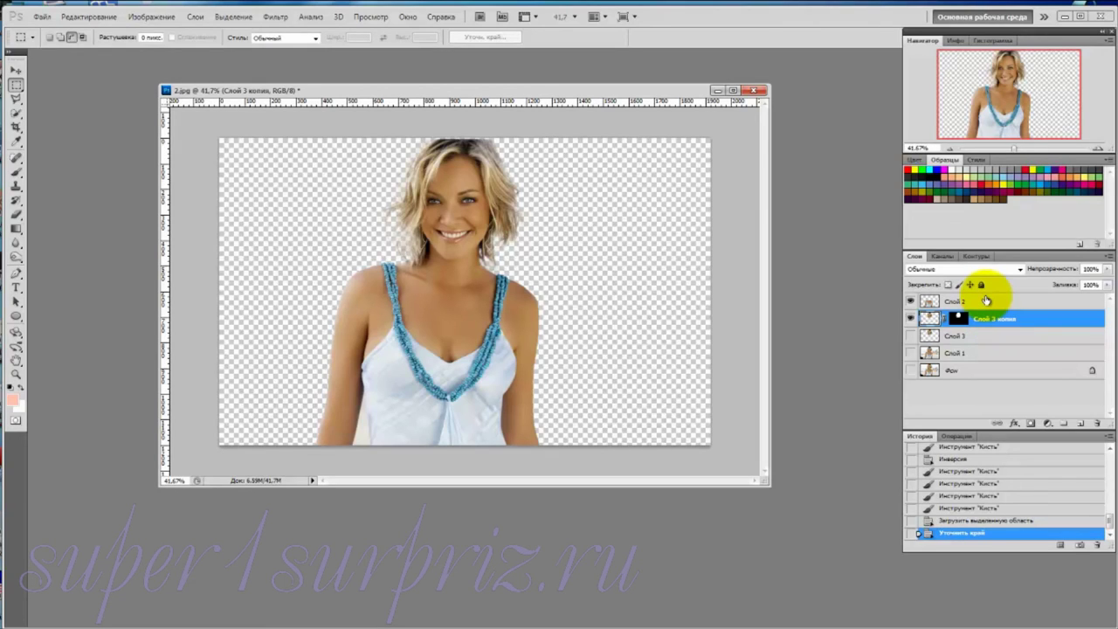
shift+click(985, 300)
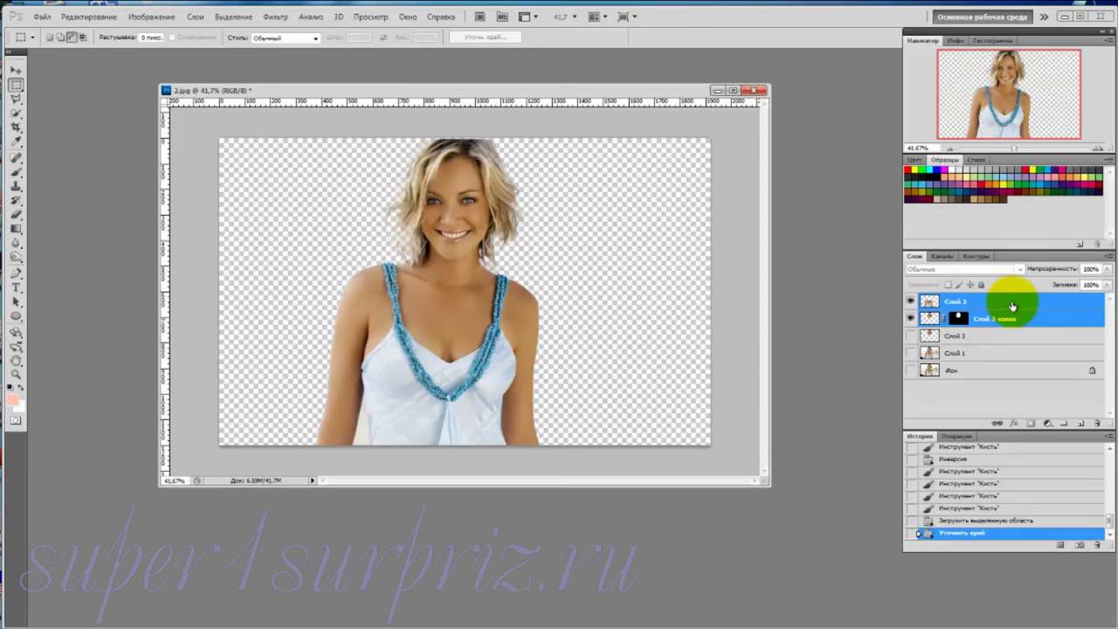
- Merge the head into Слой 2 and nudge the combined figure slightly on the canvas
right_click(1004, 303)
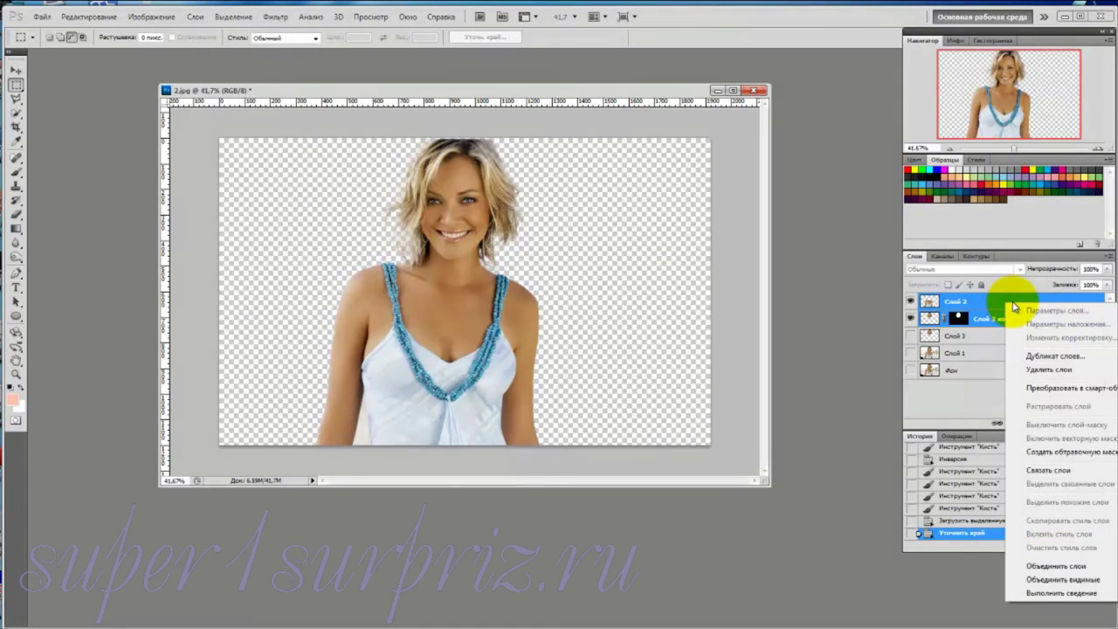
click(1039, 566)
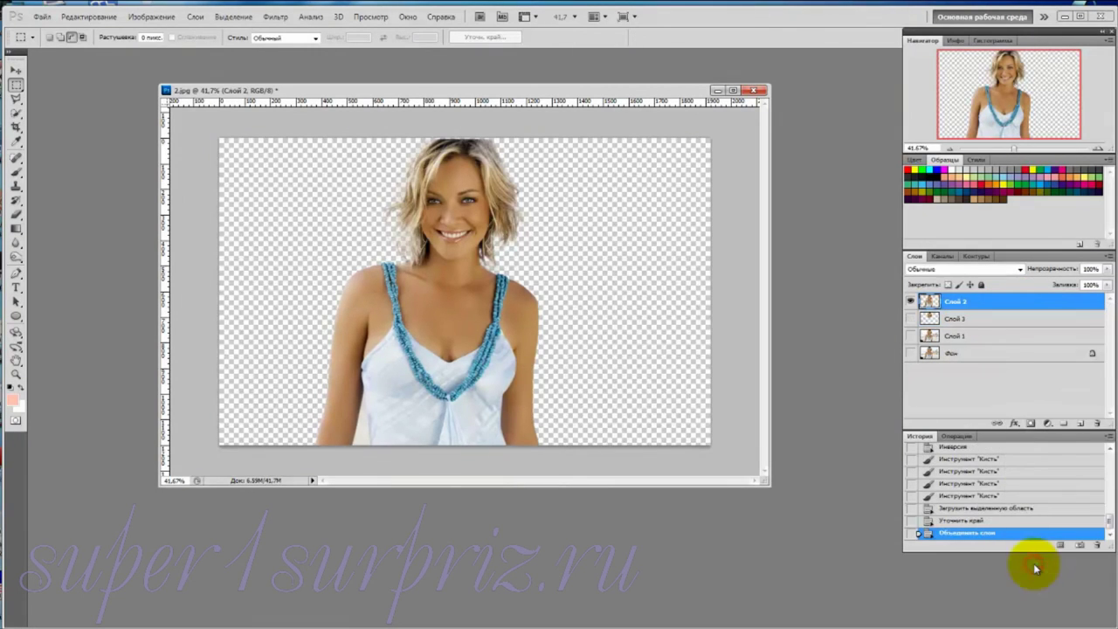
click(15, 68)
drag(453, 278, 454, 296)
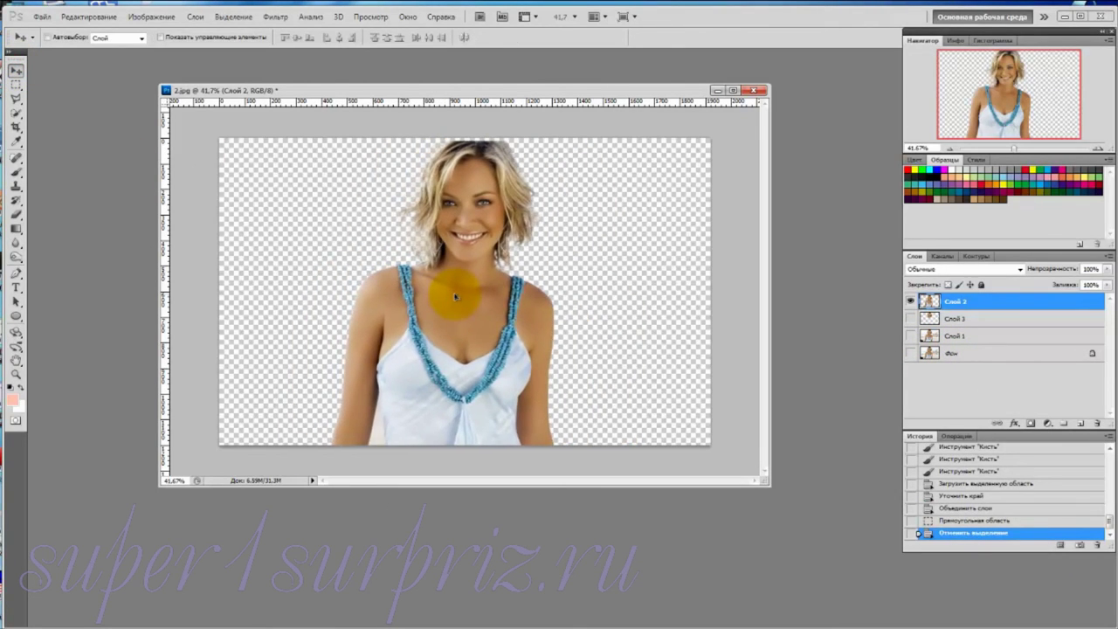
drag(455, 297, 452, 290)
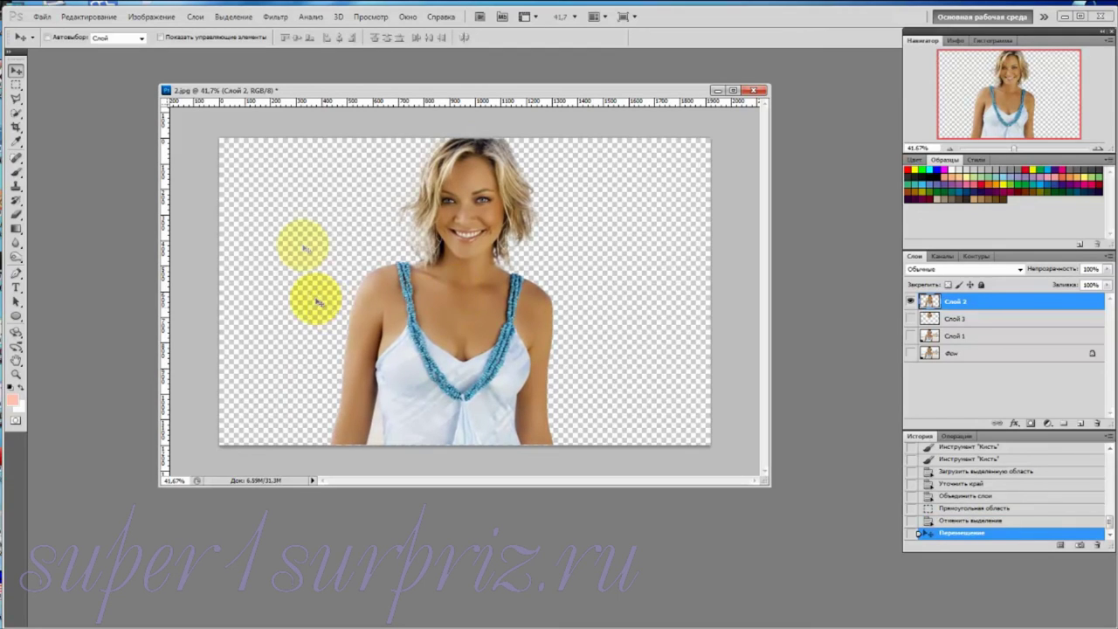
- Open the castle landscape image 1.jpg
click(41, 18)
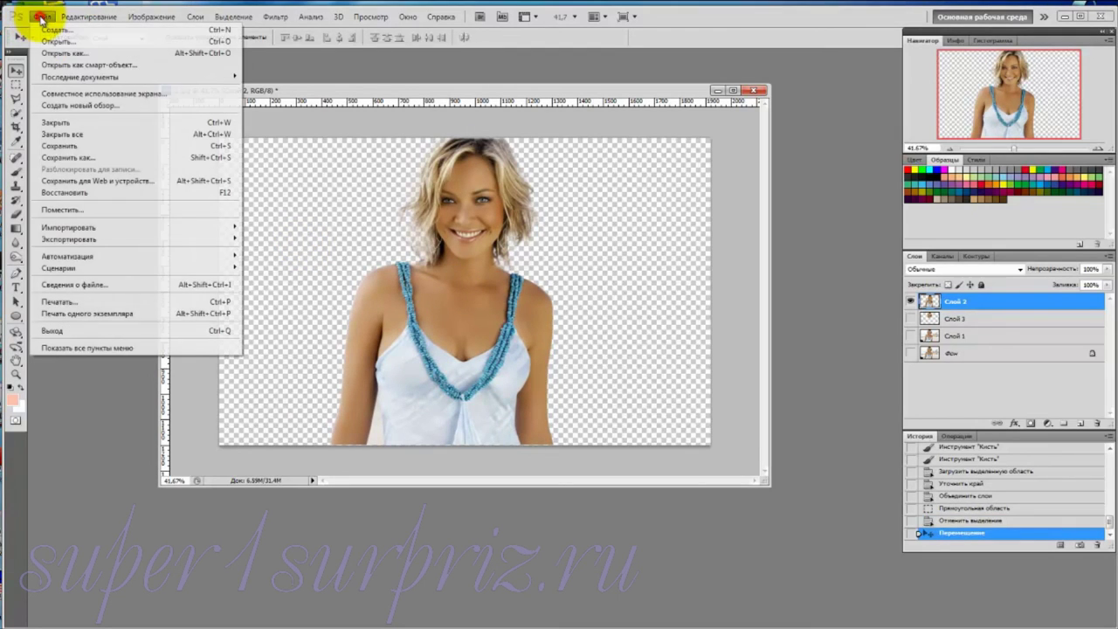
click(54, 41)
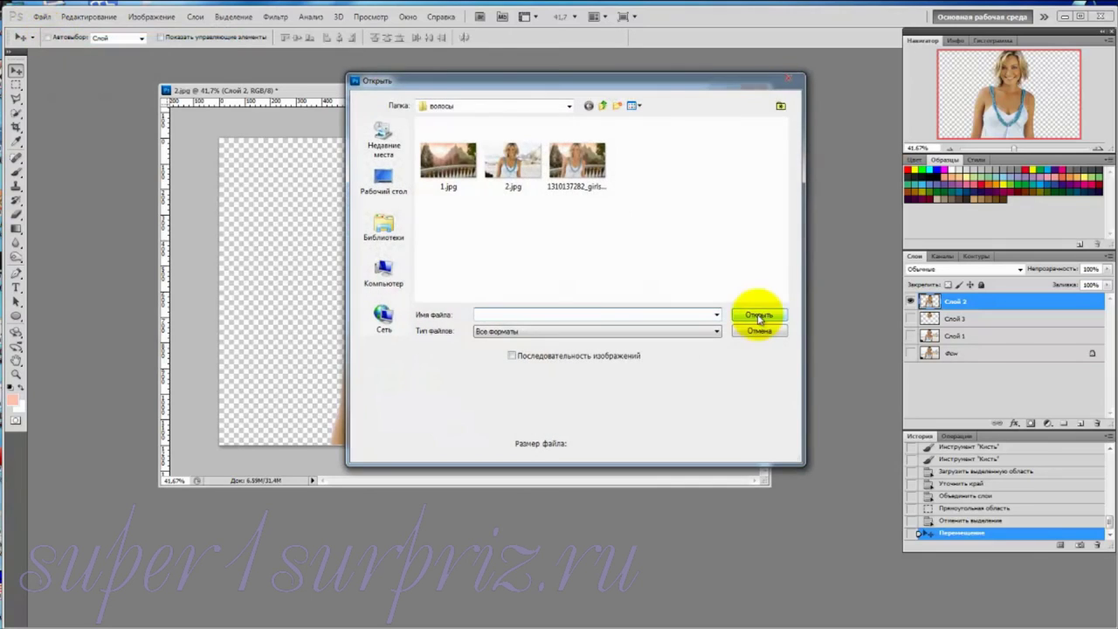
click(447, 161)
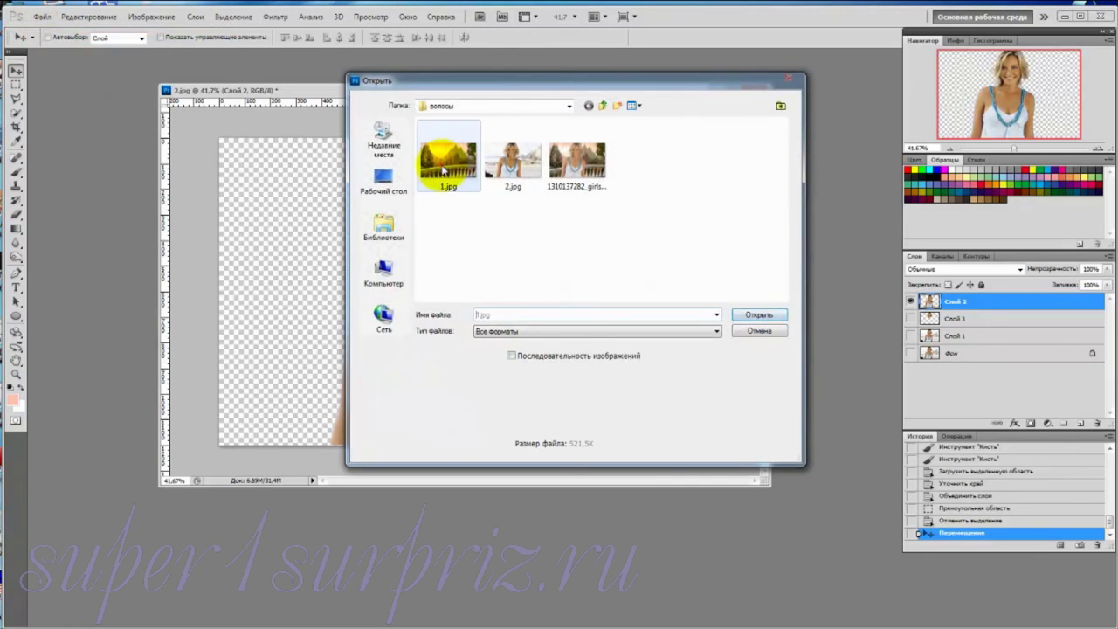
click(759, 314)
drag(210, 73, 214, 158)
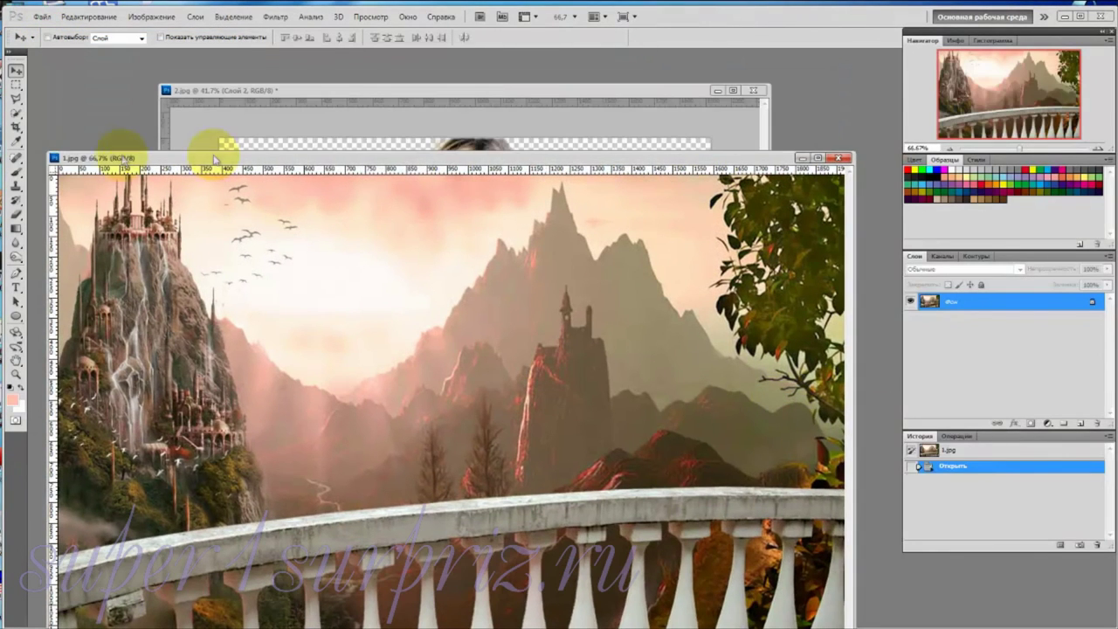
- Copy the landscape into 2.jpg as Слой 4, close 1.jpg, and align it to the canvas
click(16, 69)
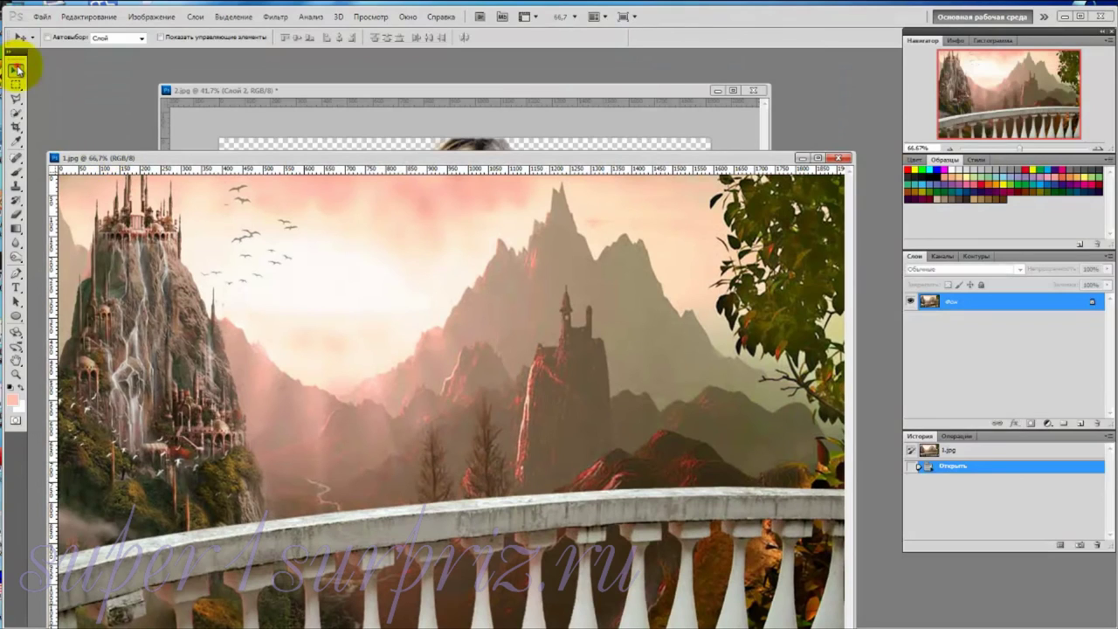
click(425, 222)
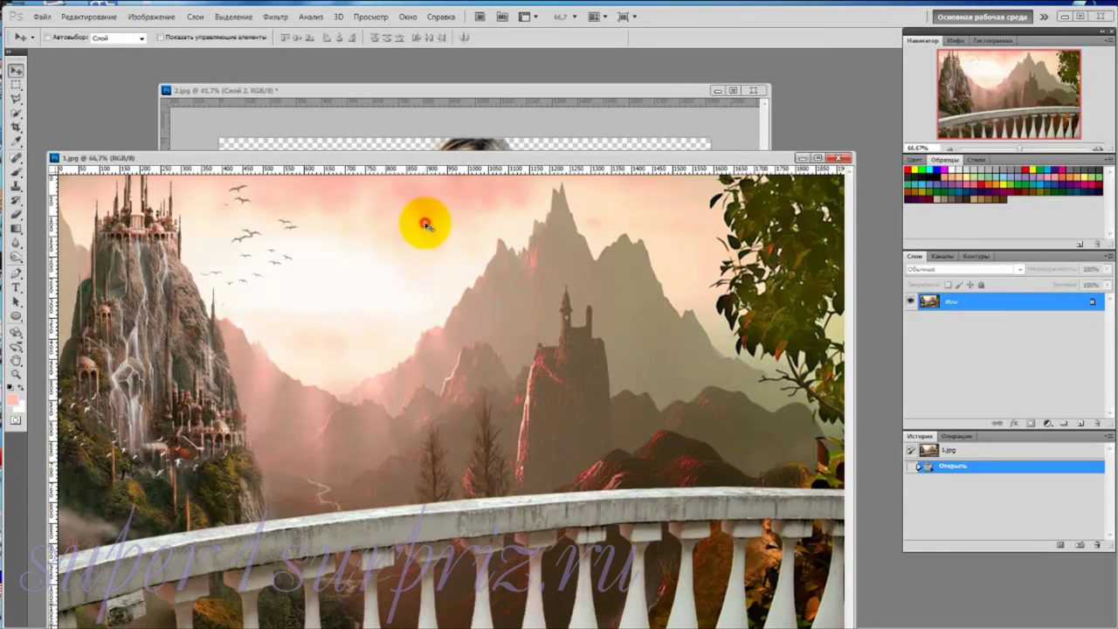
drag(426, 225, 422, 147)
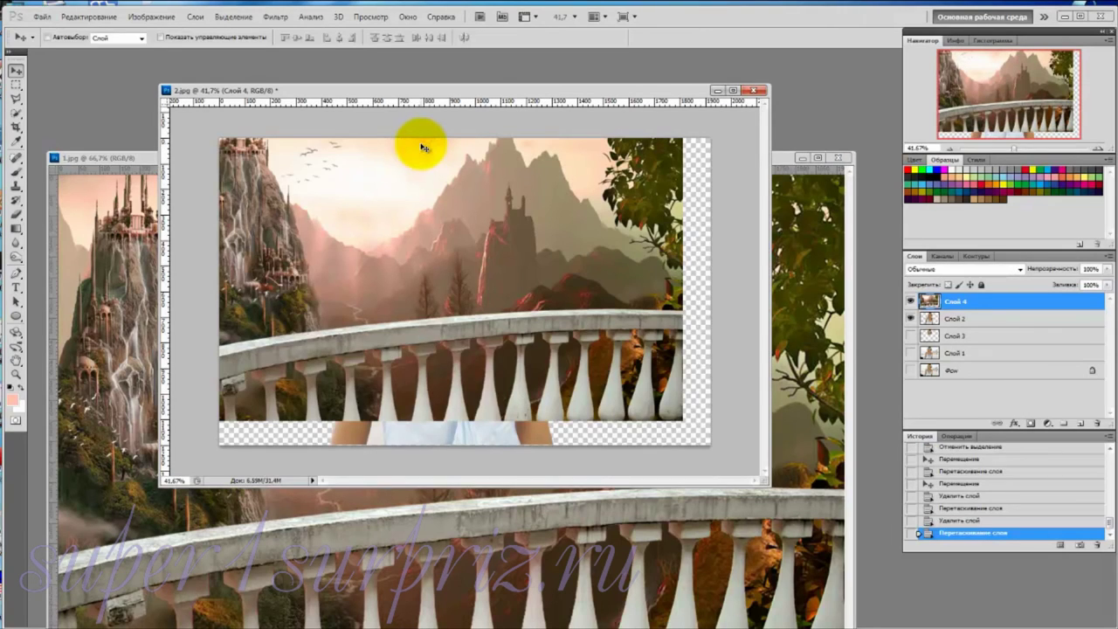
click(847, 336)
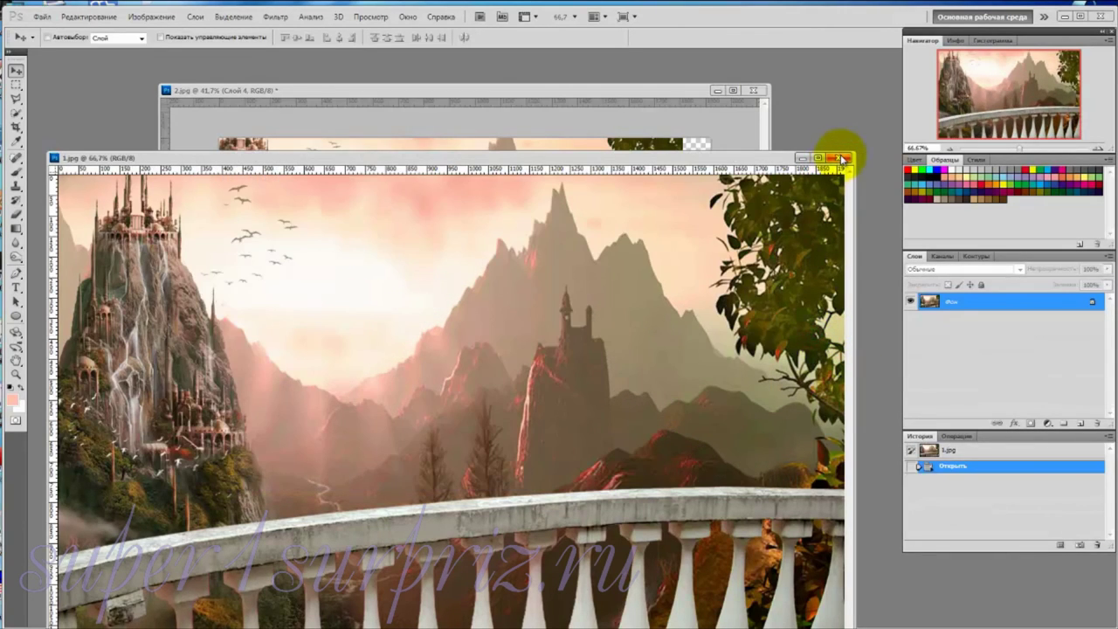
click(844, 158)
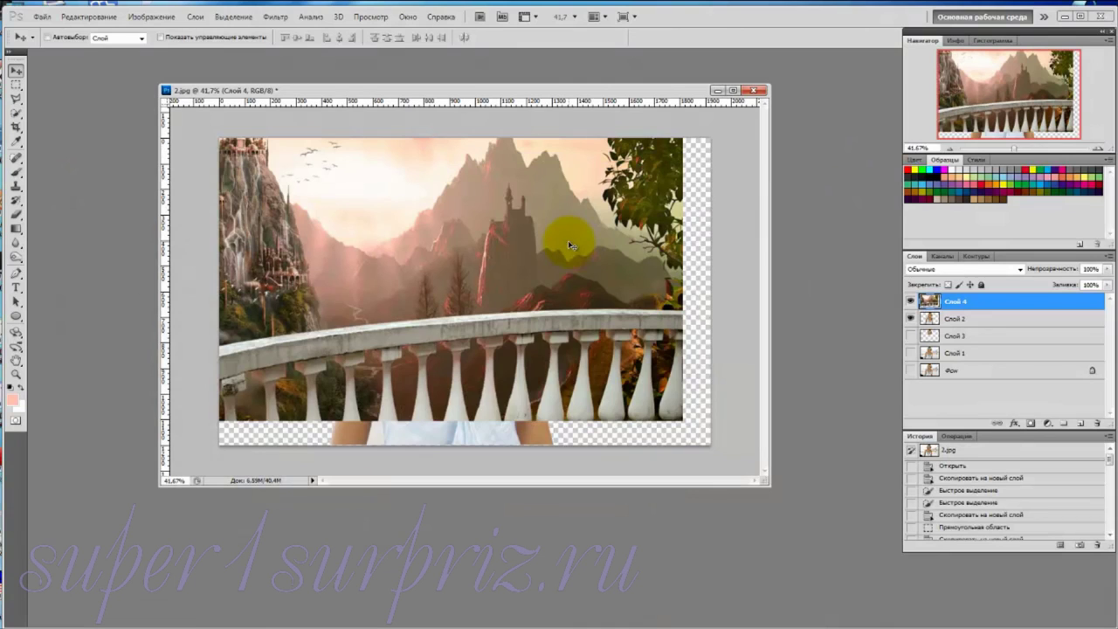
drag(567, 240, 594, 265)
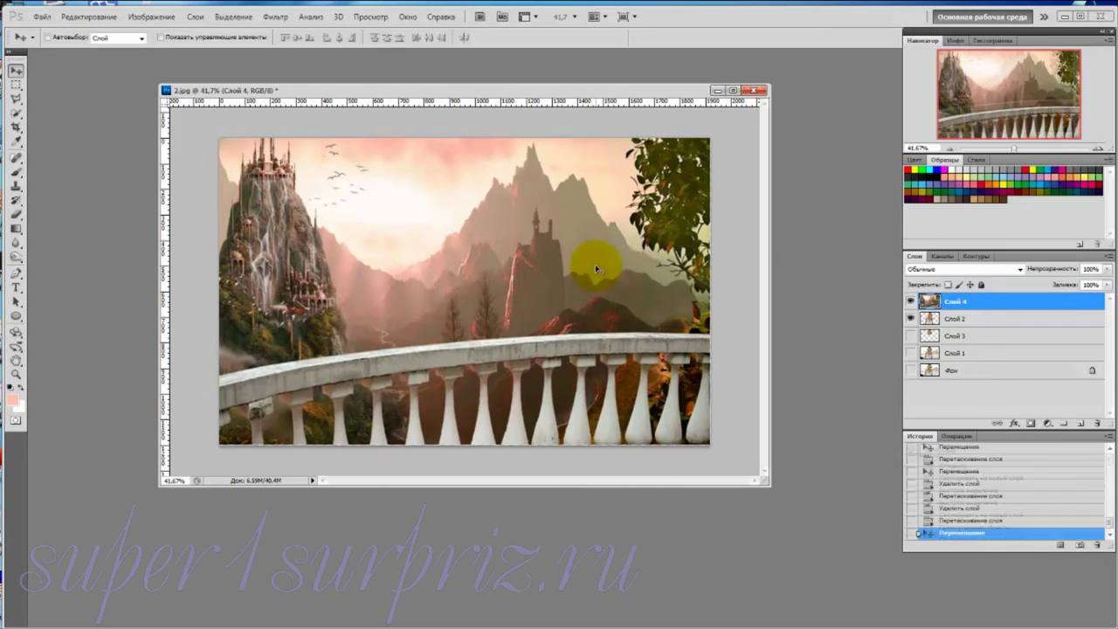
- Scale Слой 4 to about 101.85% and reposition it to fully cover the canvas
click(81, 17)
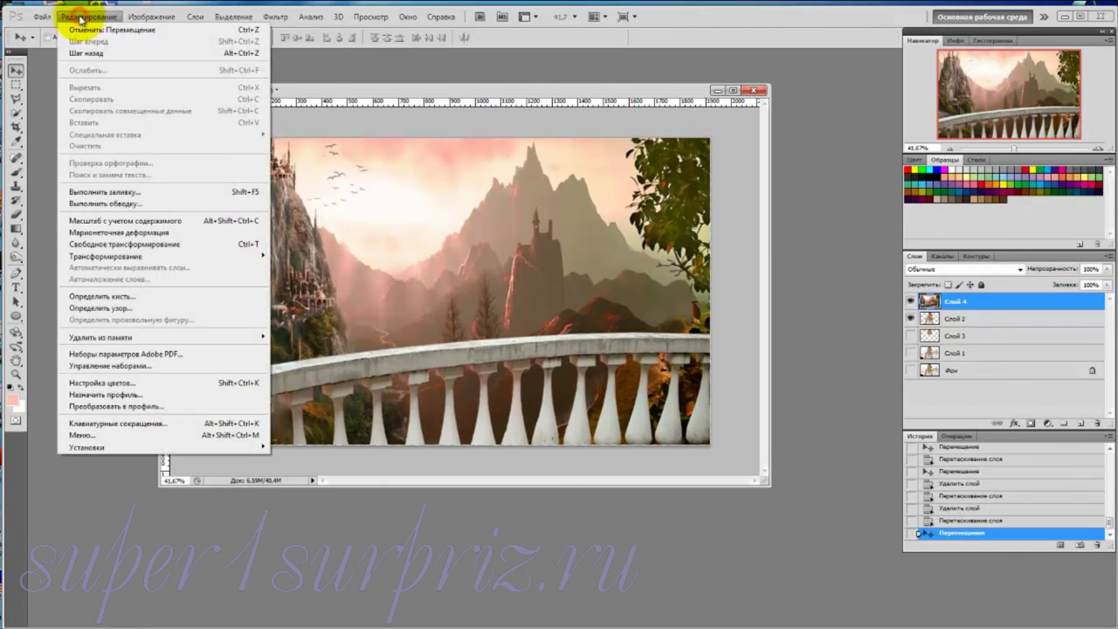
mouse_move(105, 256)
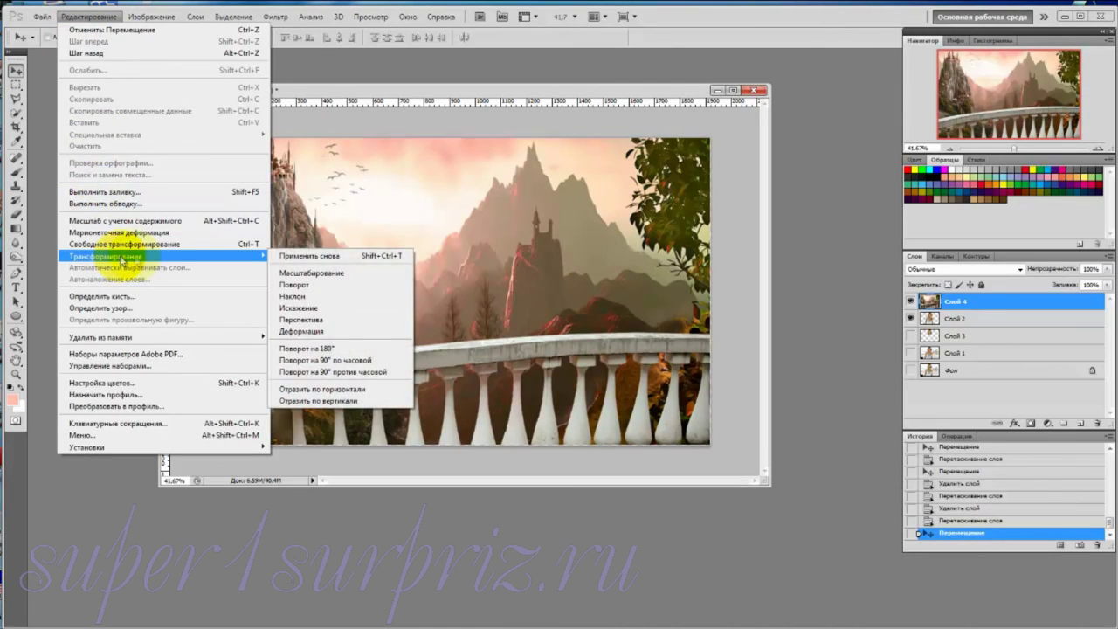
click(321, 274)
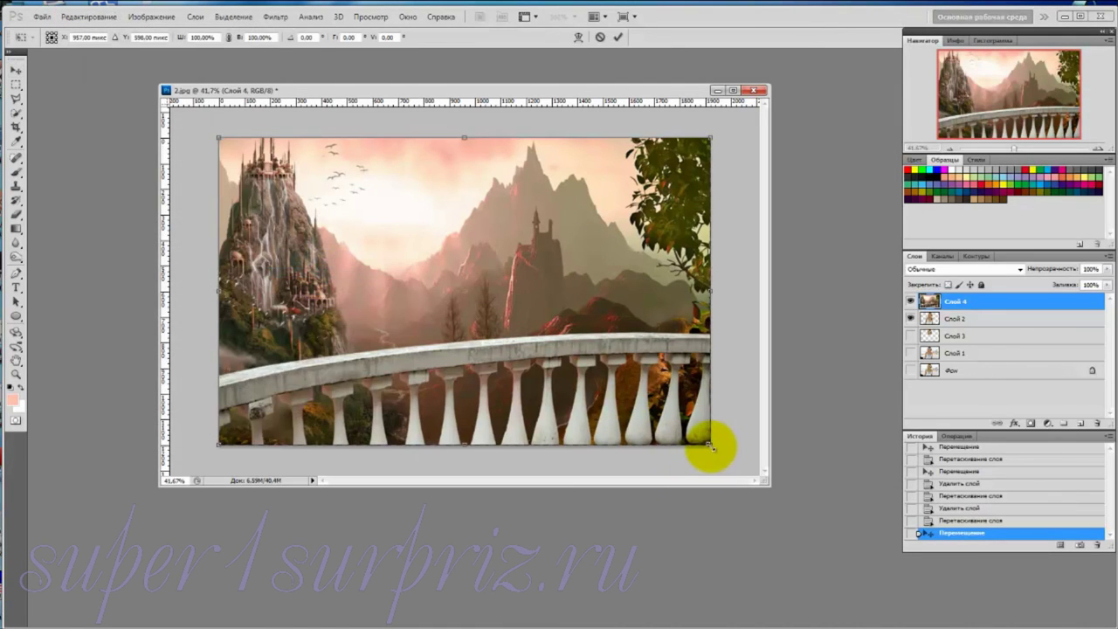
drag(710, 443, 718, 449)
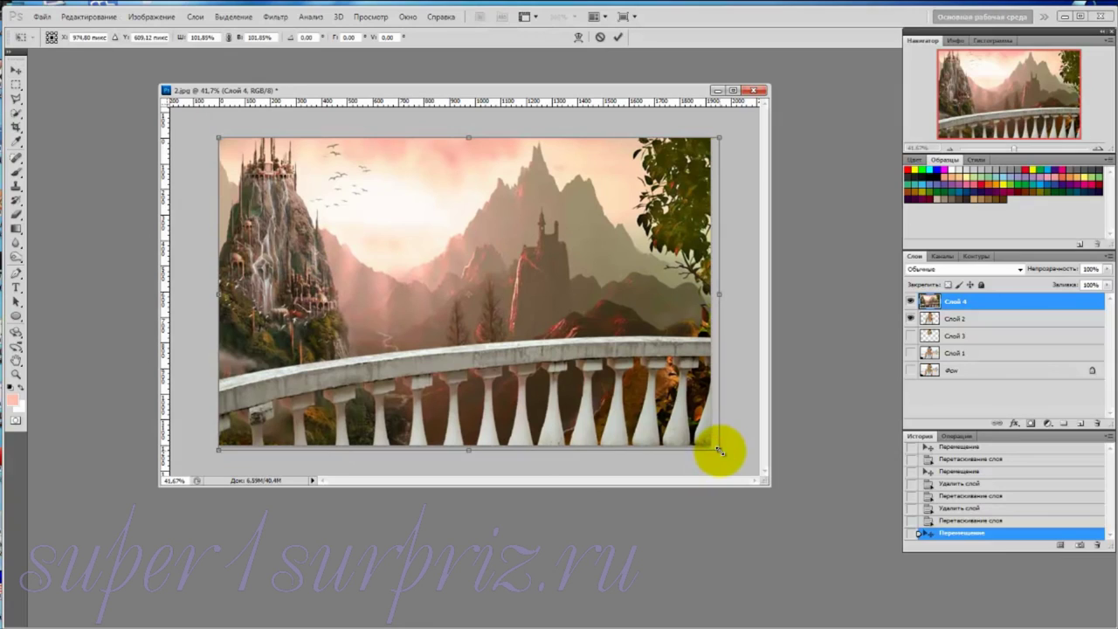
drag(650, 377, 648, 375)
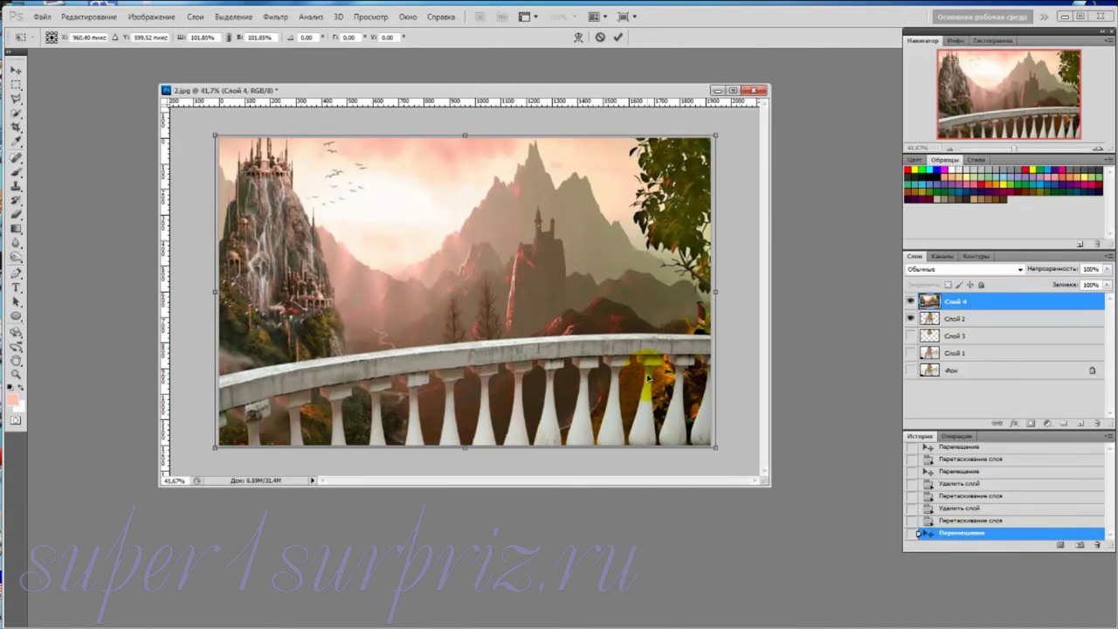
key(Return)
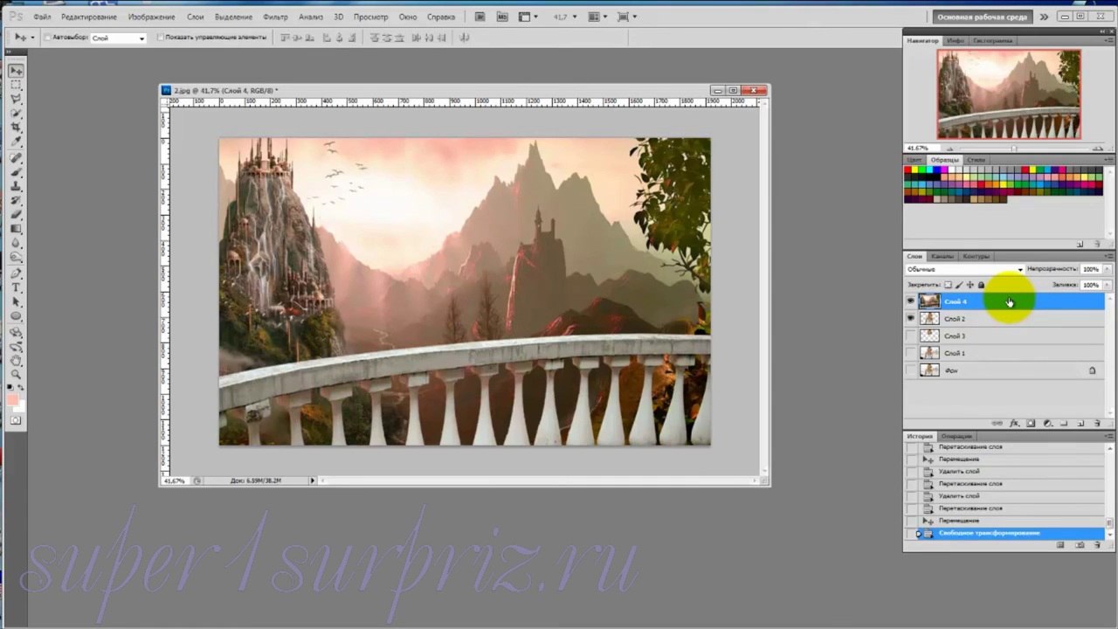
- Move Слой 4 below Слой 2, then nudge the landscape and the woman into place
drag(1008, 300, 1008, 332)
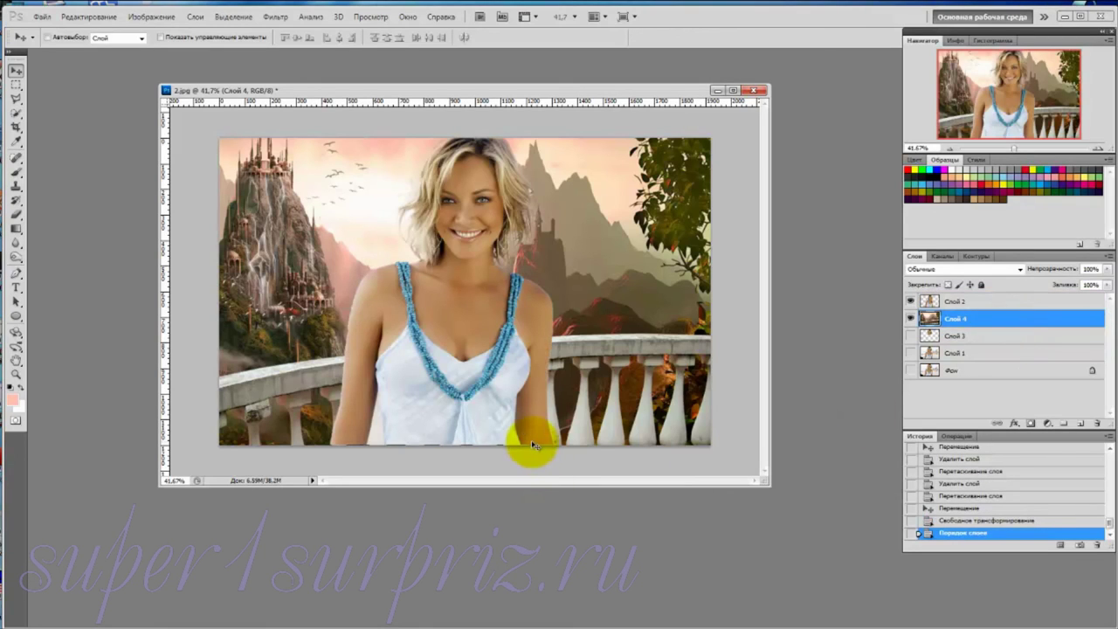
drag(529, 443, 535, 445)
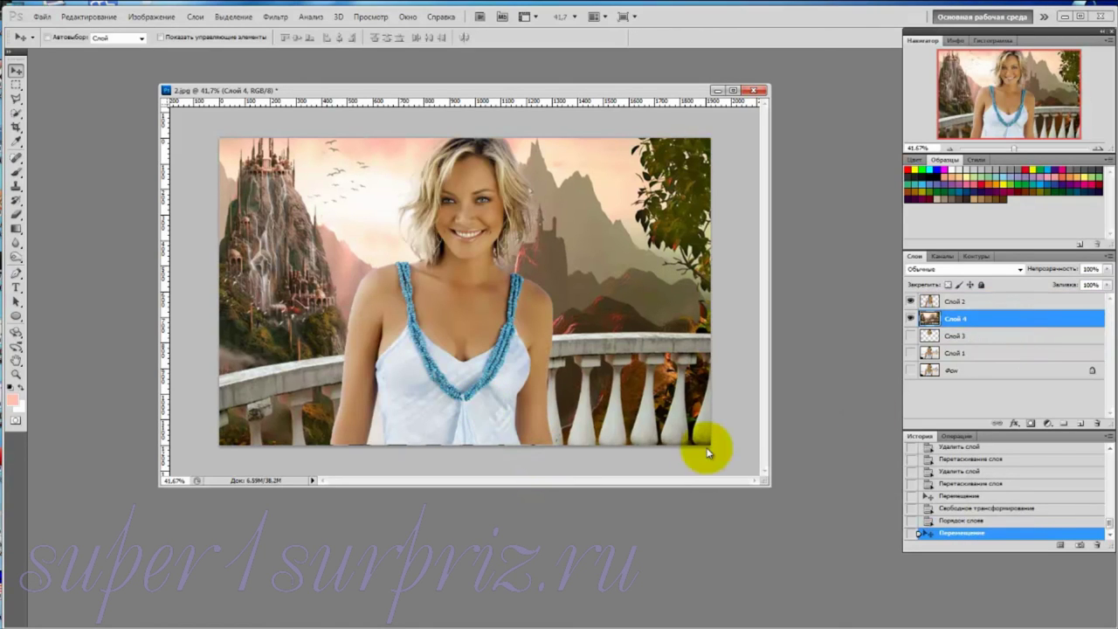
click(980, 301)
drag(513, 340, 505, 343)
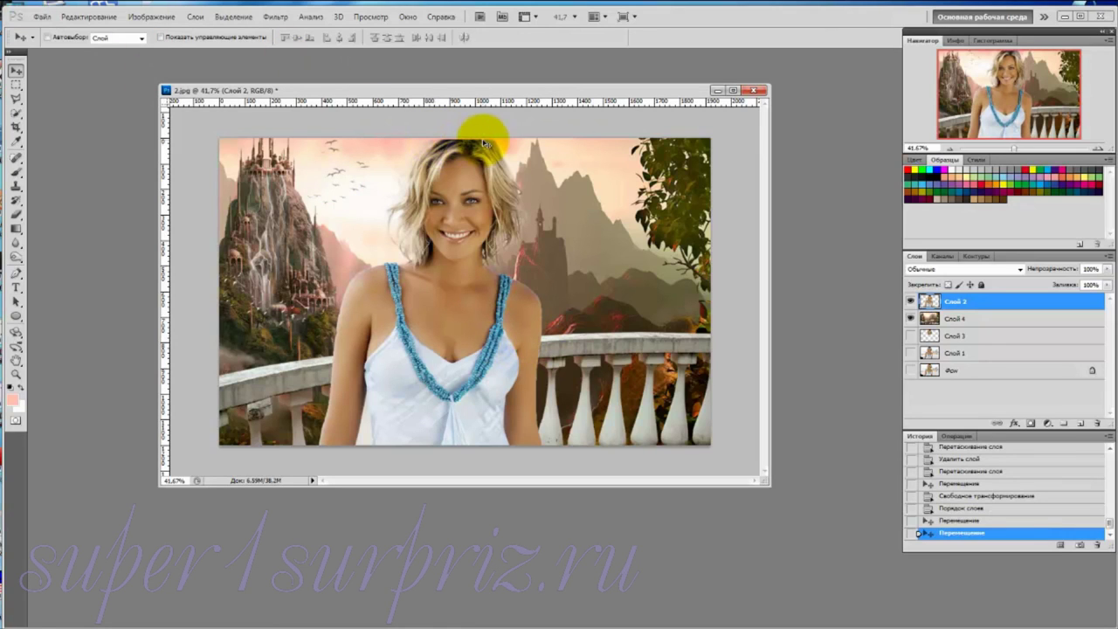
click(88, 18)
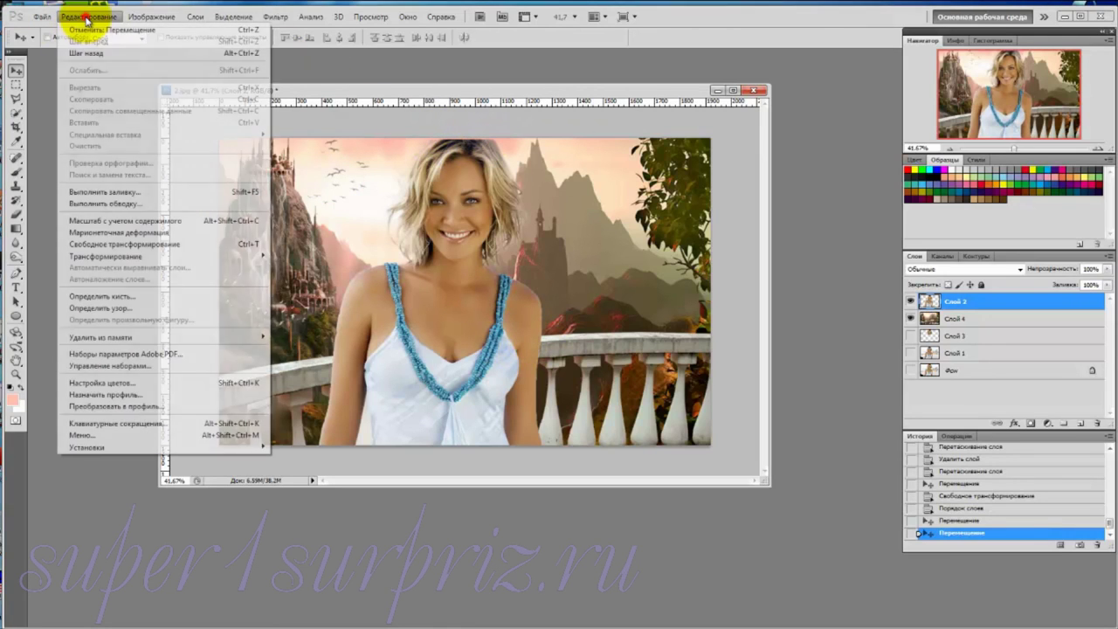
mouse_move(105, 256)
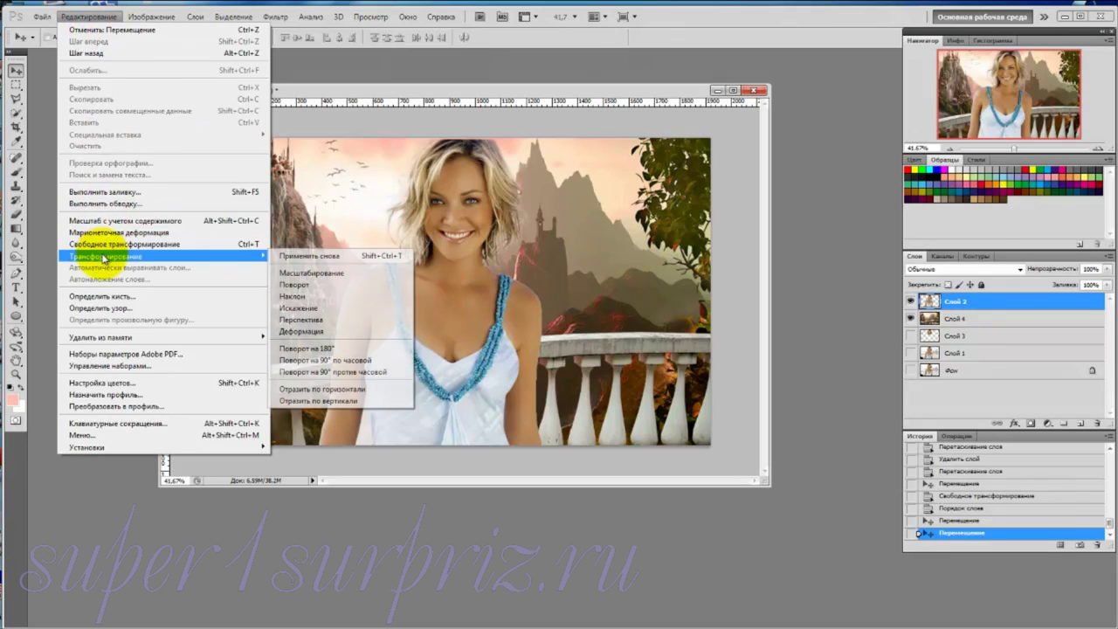
- Scale Слой 2 to about 101% and shift the woman slightly left before the balustrade
click(369, 272)
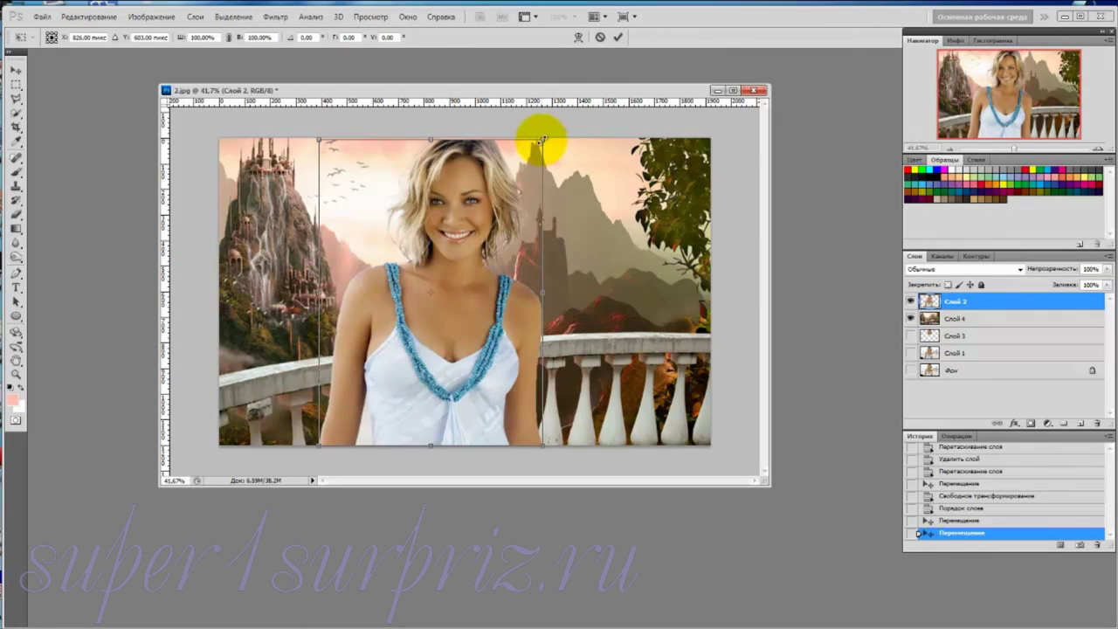
drag(541, 139, 545, 137)
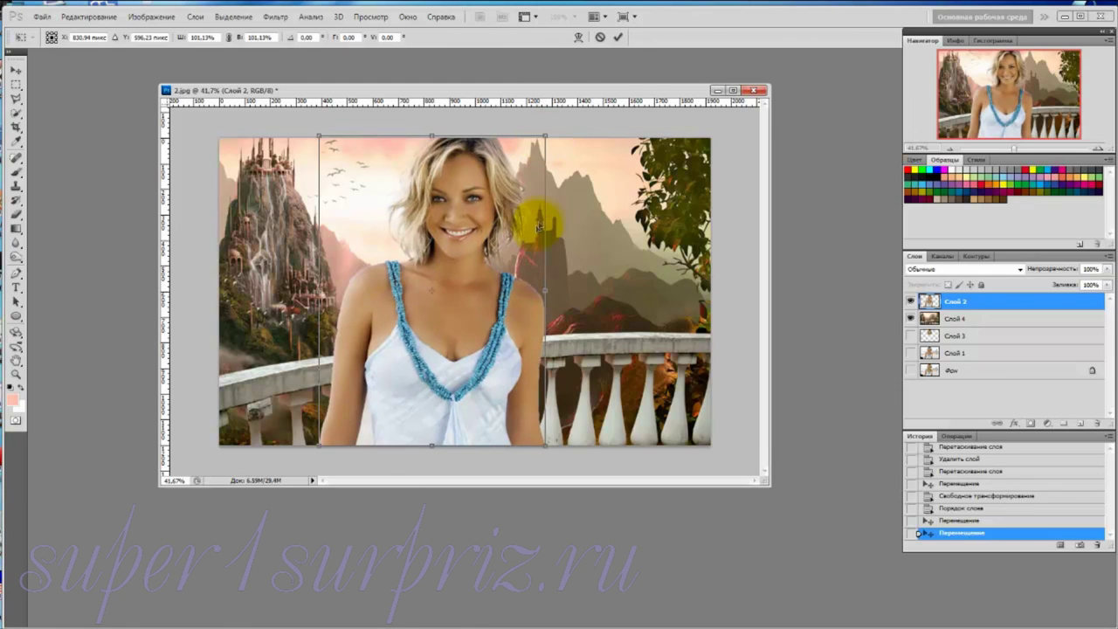
double_click(494, 323)
mouse_move(494, 323)
mouse_down()
mouse_move(407, 329)
mouse_move(606, 325)
mouse_move(454, 329)
mouse_up()
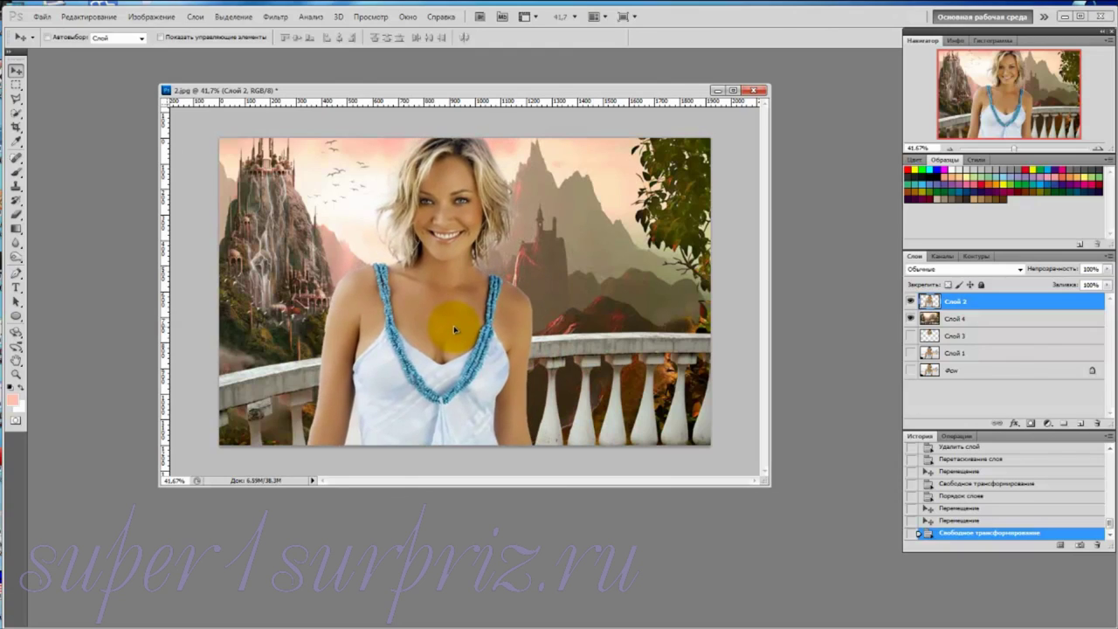
drag(455, 330, 456, 327)
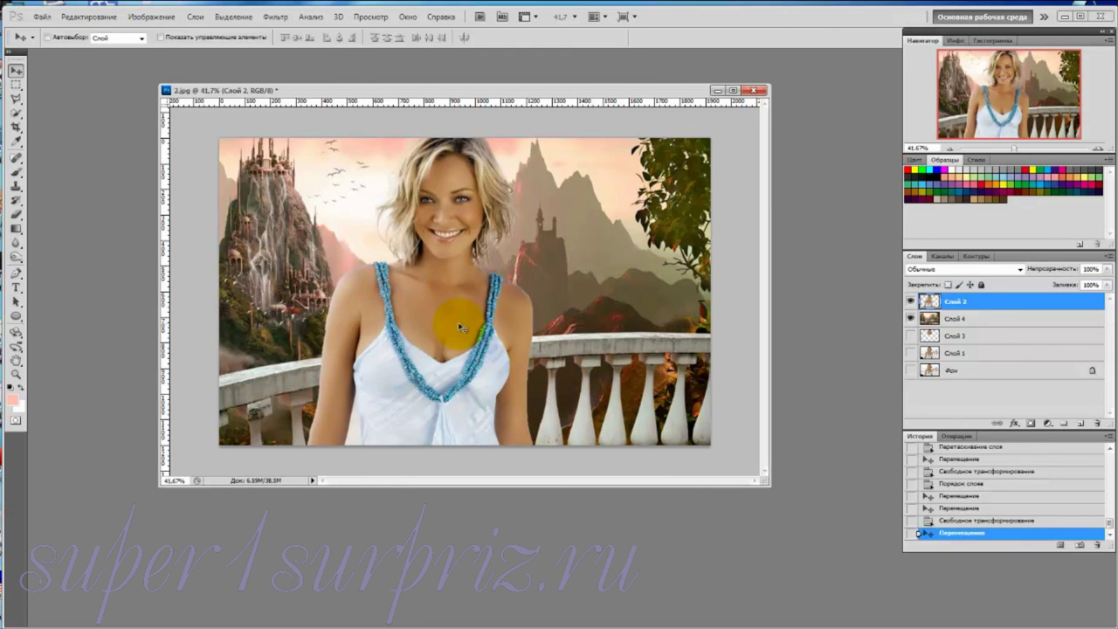